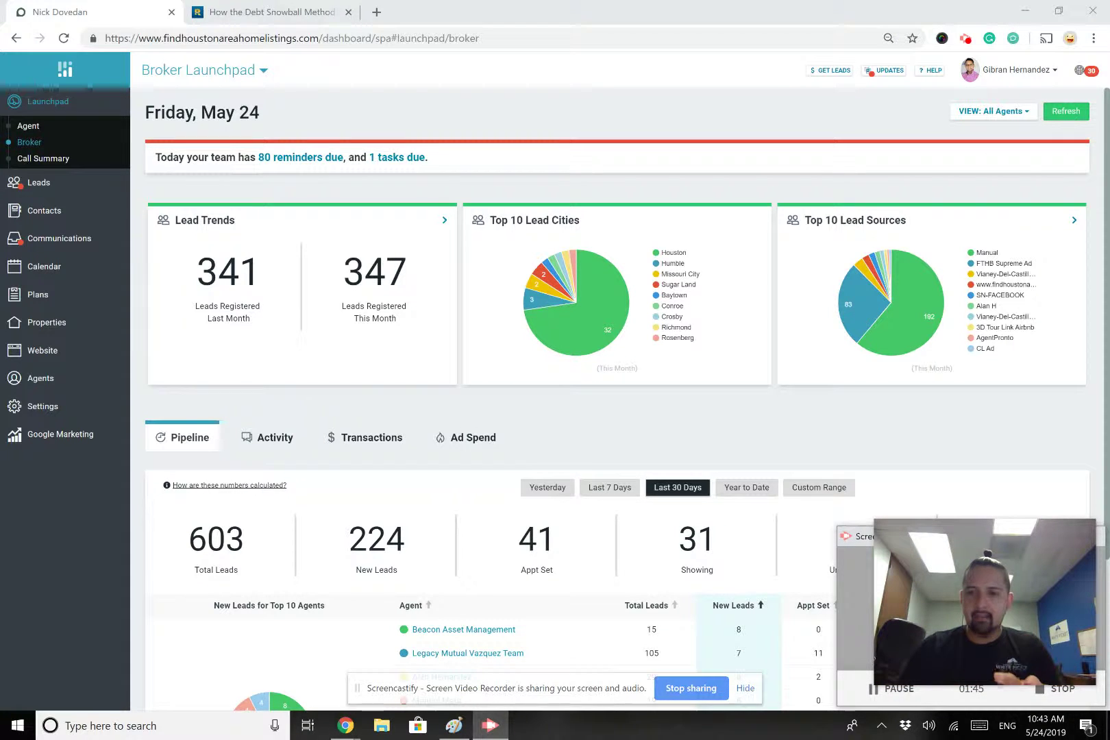
- Switch from the broker dashboard to the 'How the Debt Snowball Method Works' article tab
click(274, 14)
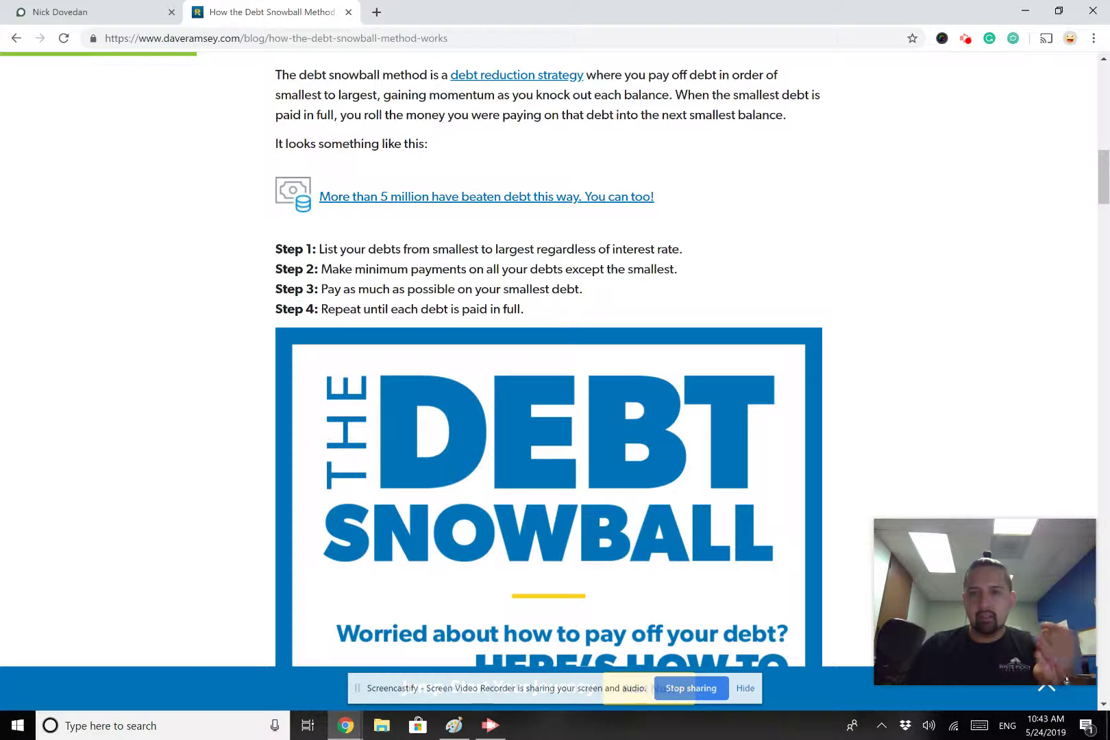
- Scroll down the debt snowball article to its Step 1–4 list and infographic
scroll(543, 259, down, 1)
scroll(548, 343, down, 1)
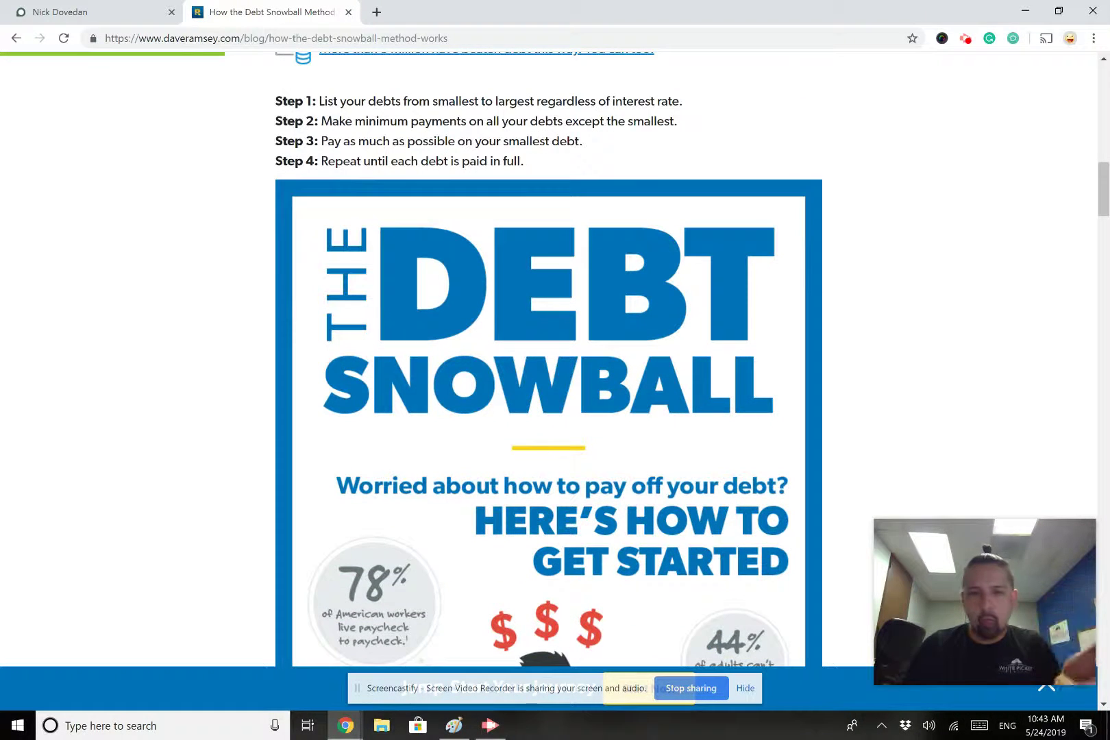
scroll(548, 343, down, 1)
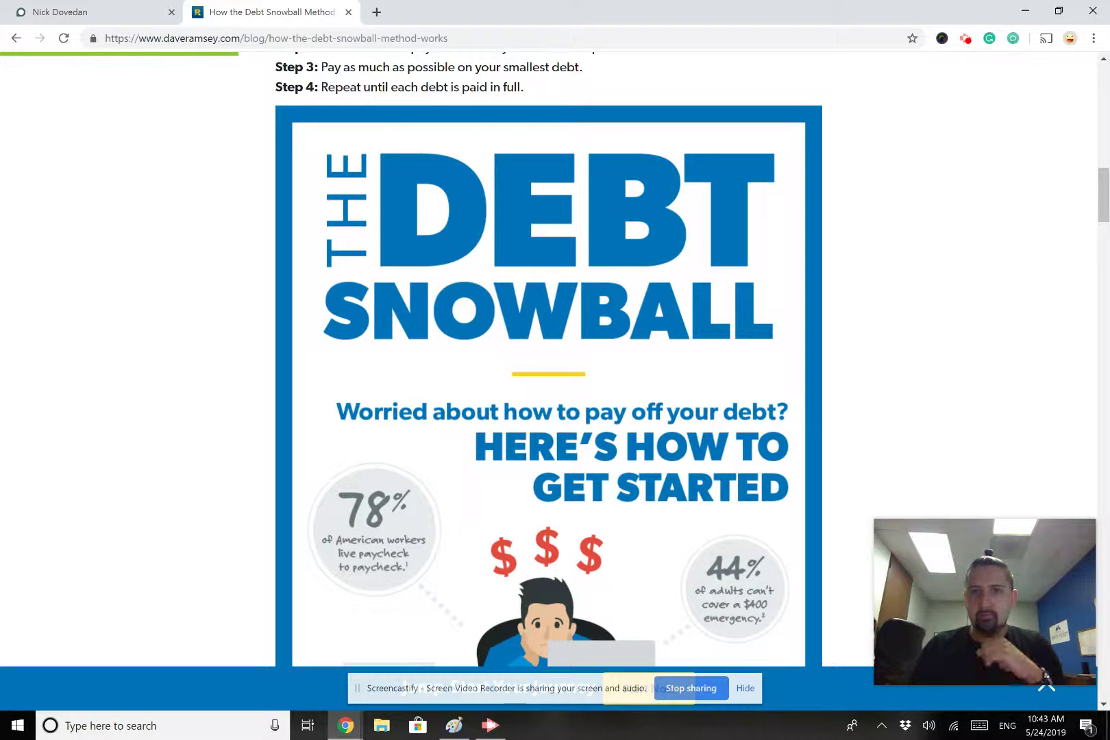
scroll(548, 356, down, 3)
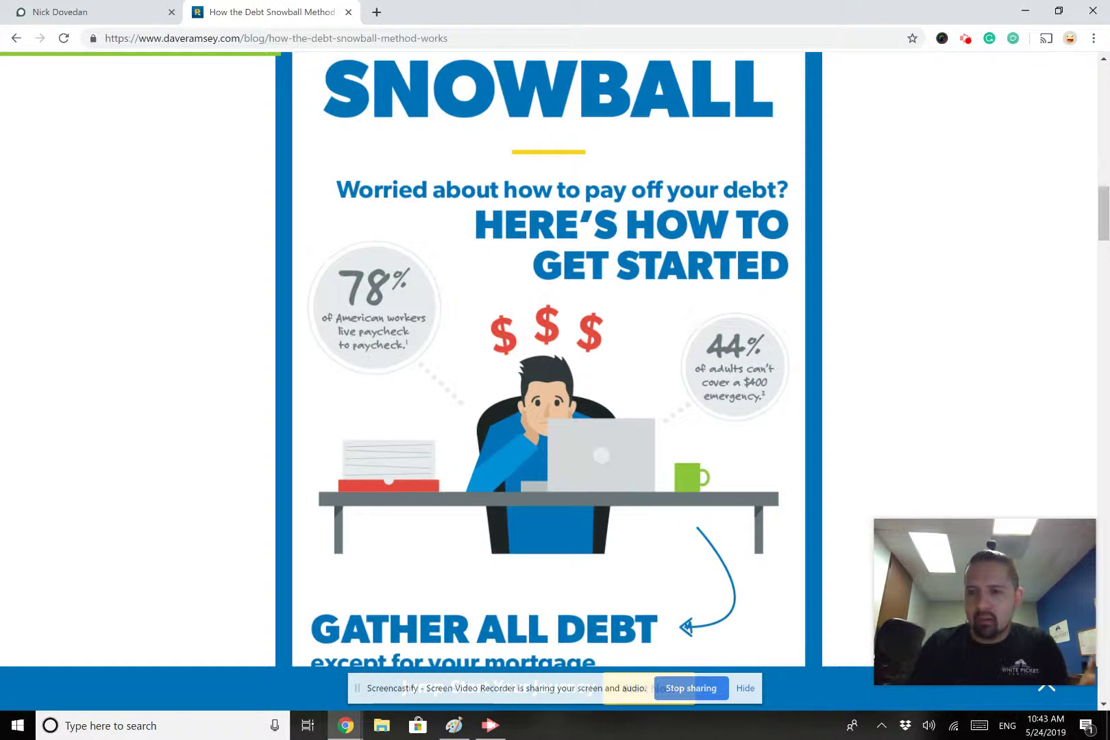
- Scroll down through the full Debt Snowball infographic
scroll(548, 356, down, 3)
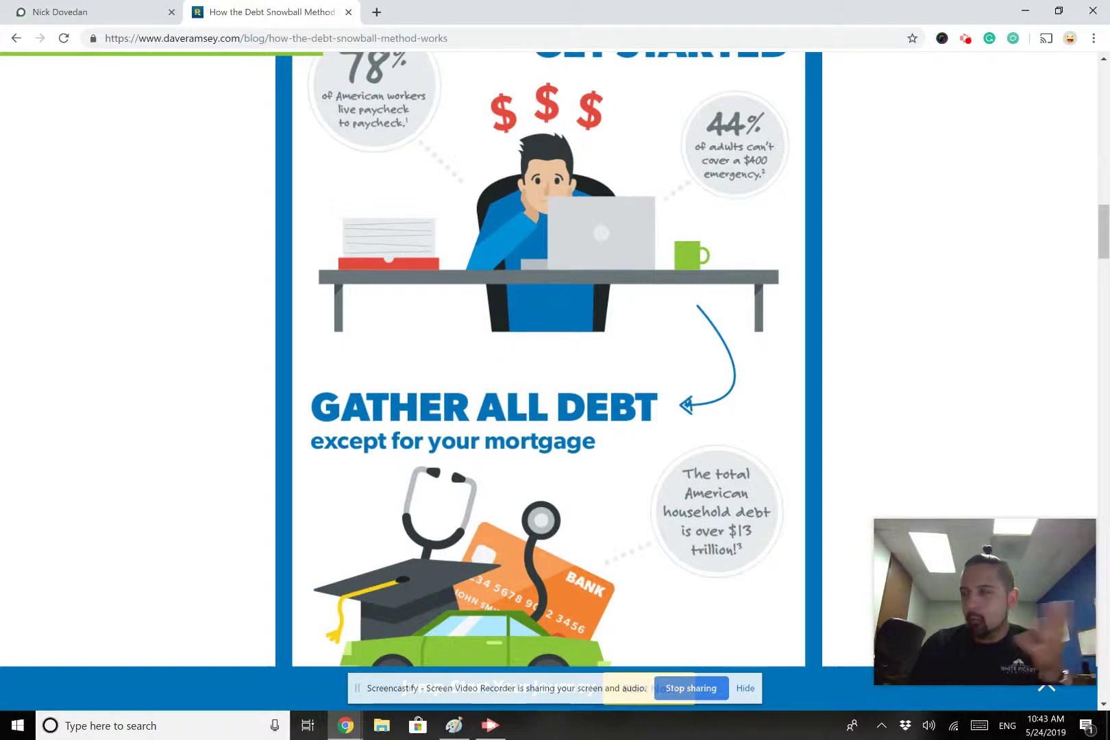
scroll(548, 357, down, 1)
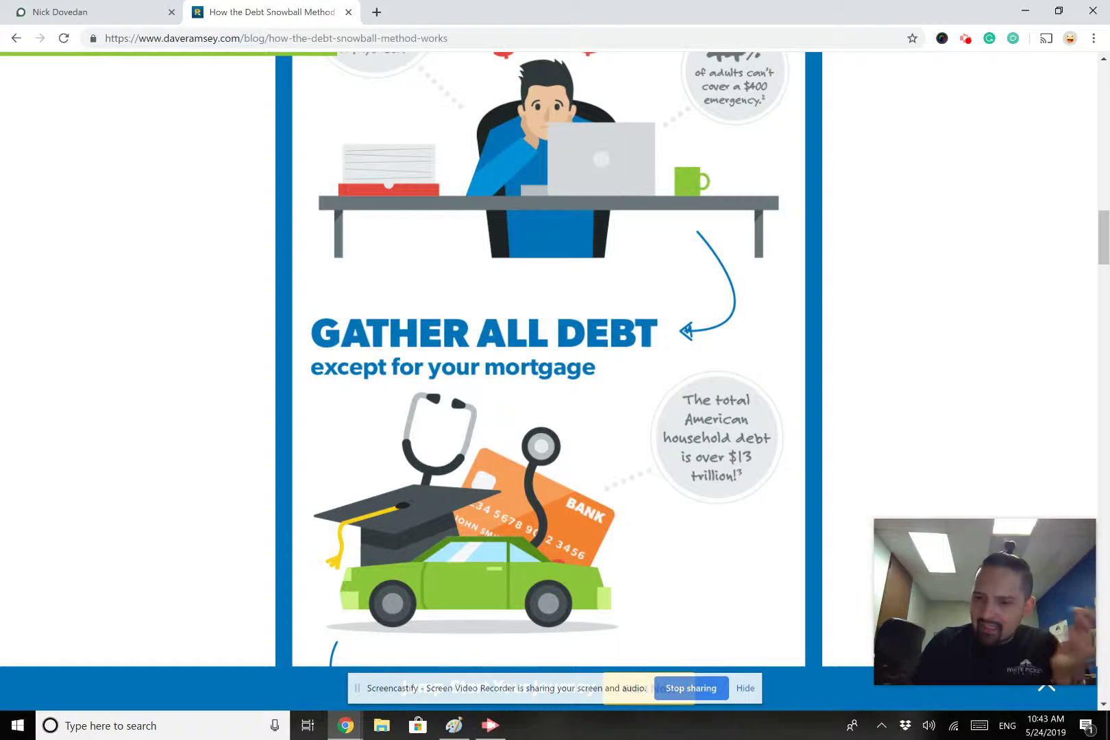
scroll(548, 356, down, 1)
scroll(548, 356, down, 6)
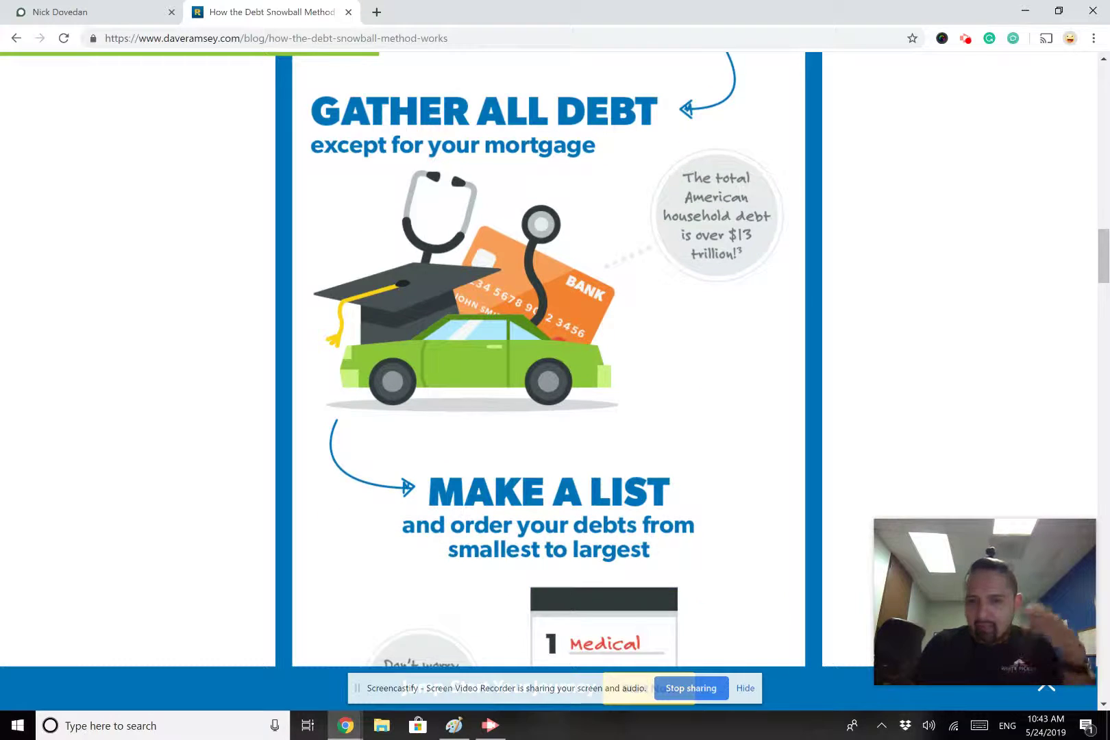
scroll(548, 357, down, 2)
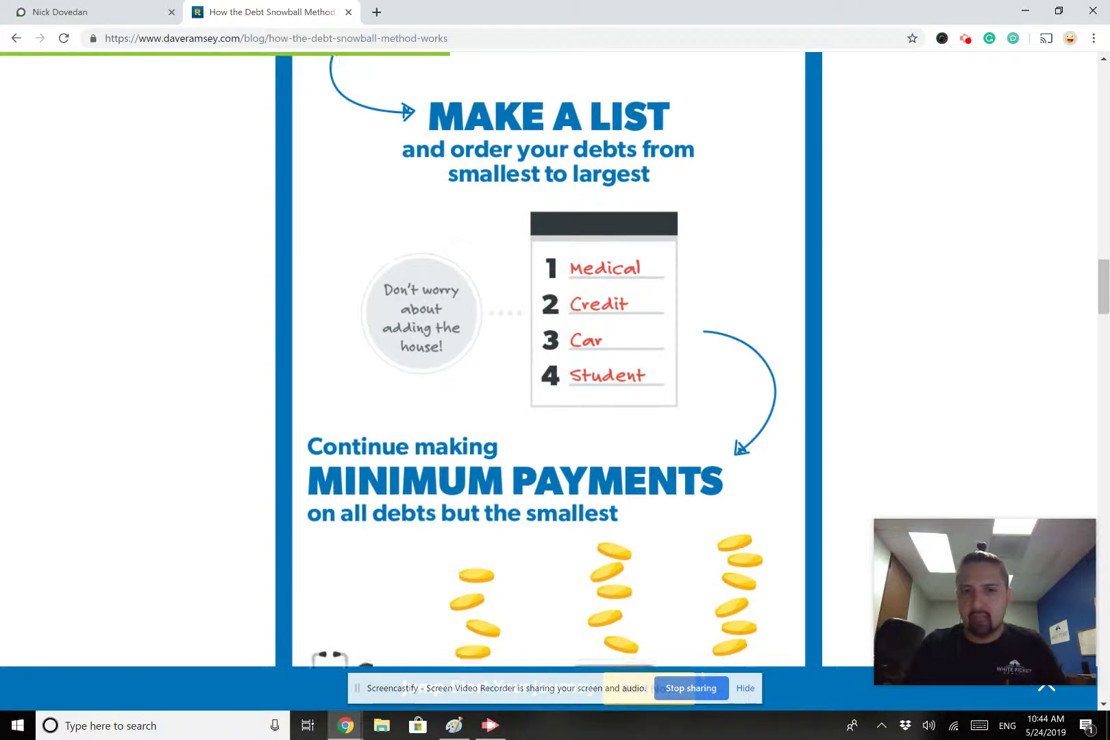
scroll(548, 356, down, 2)
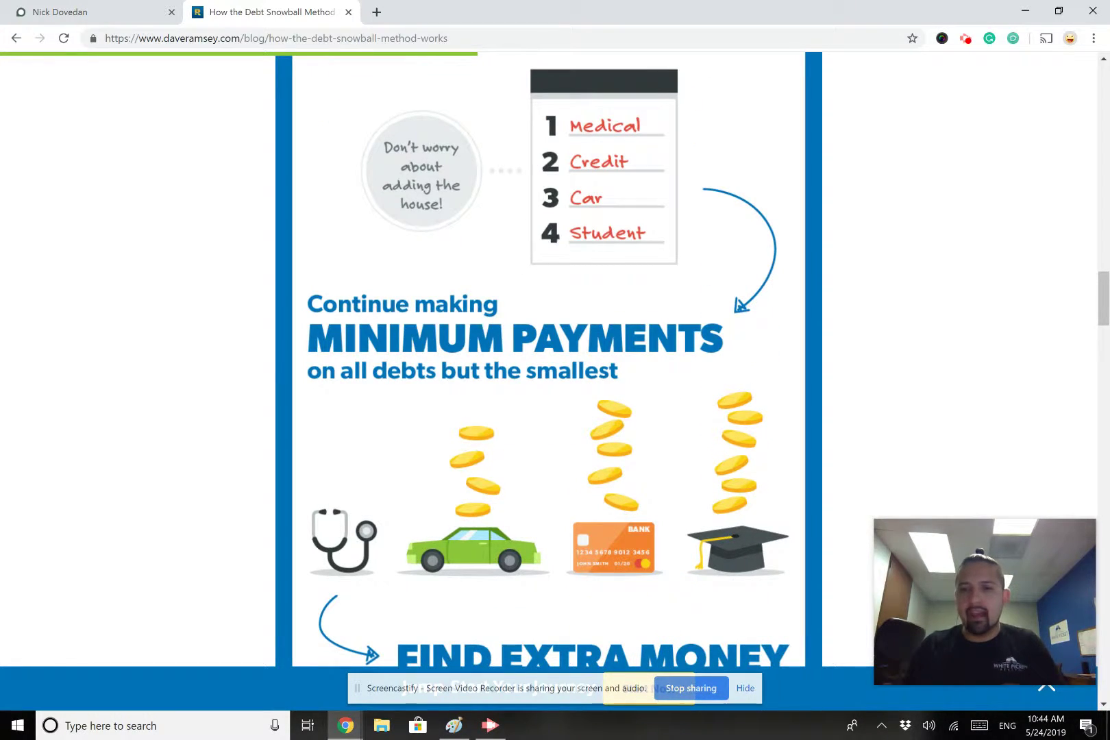
scroll(548, 356, down, 5)
scroll(548, 357, down, 3)
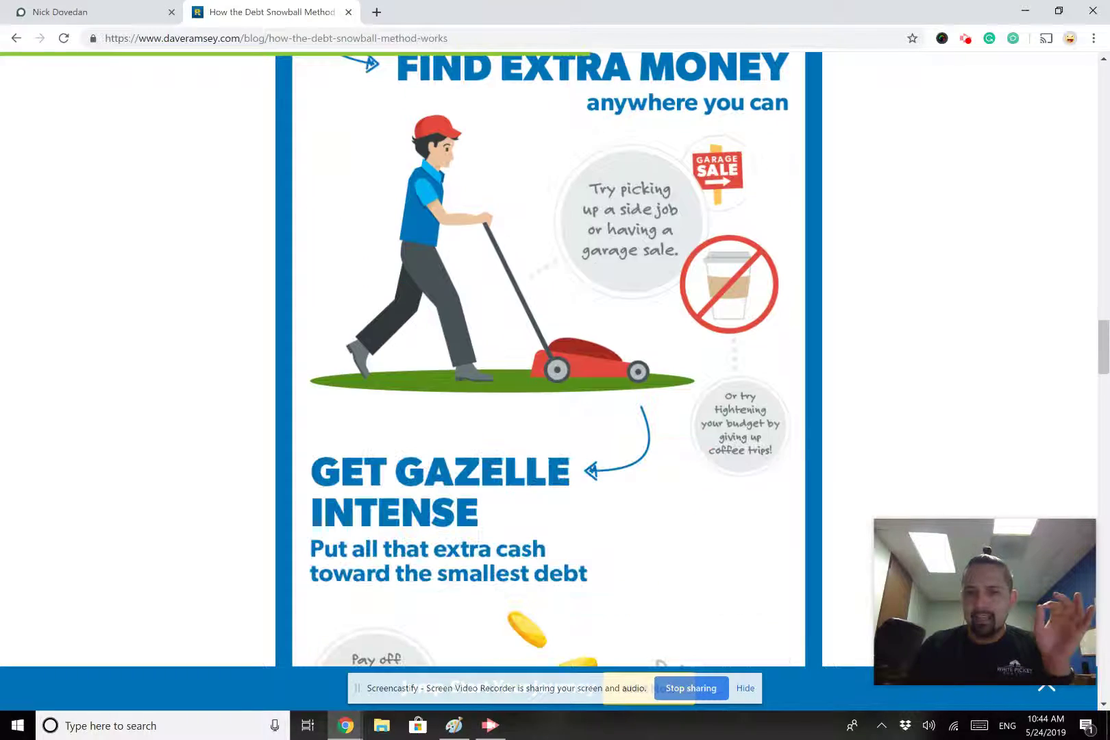
scroll(548, 357, down, 3)
- Scroll back up and return to the Broker Launchpad dashboard tab
scroll(548, 356, up, 8)
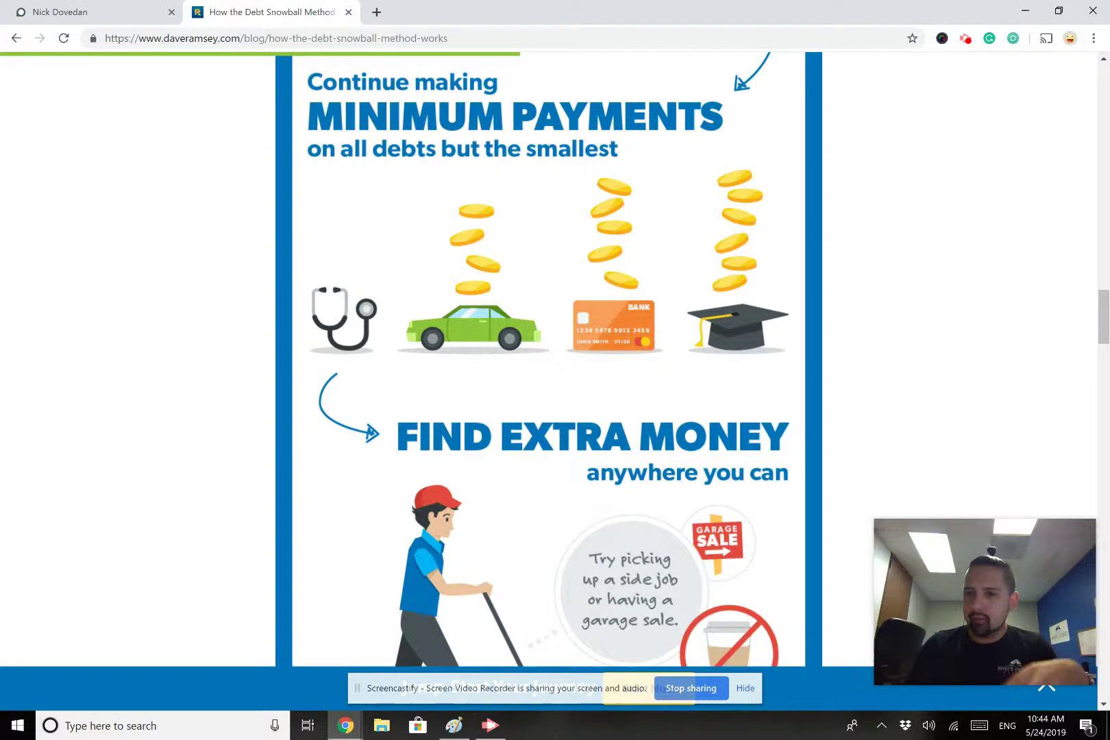
scroll(548, 357, up, 2)
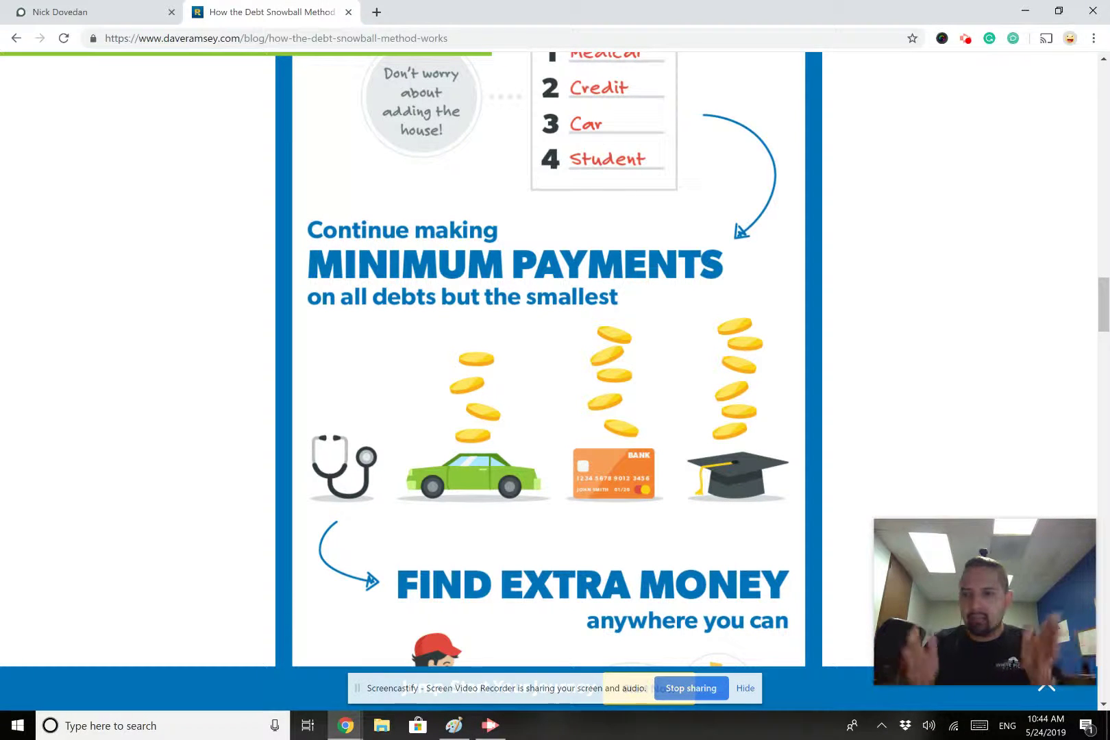
scroll(452, 275, up, 5)
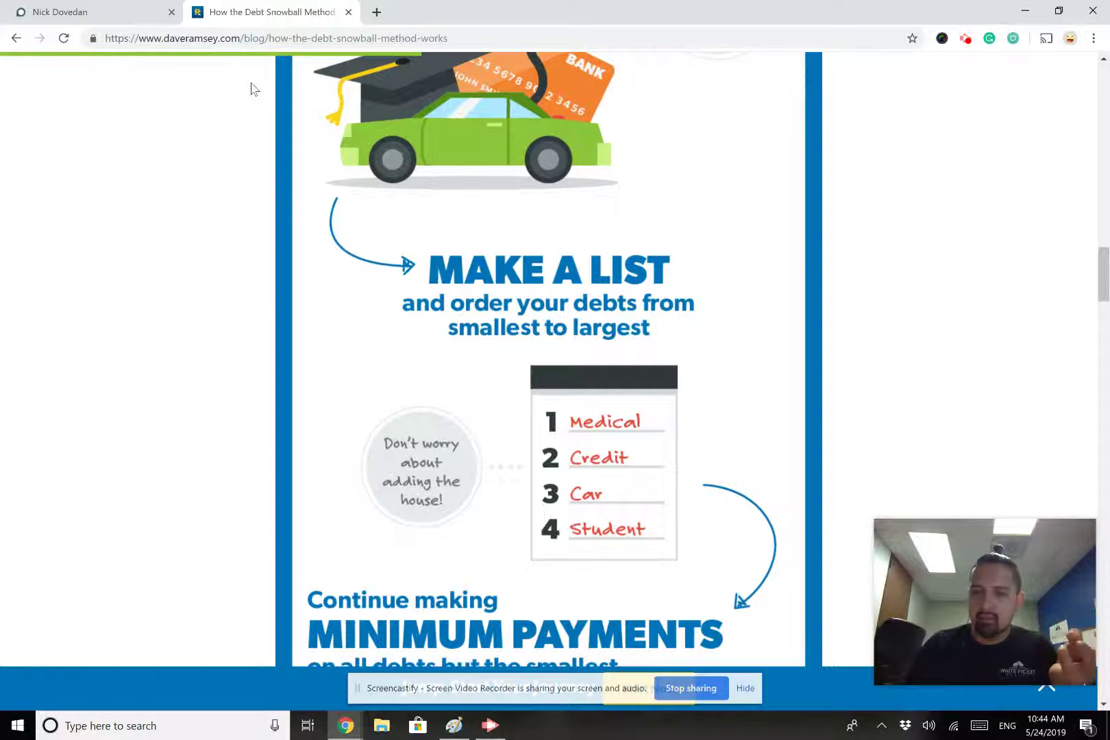
click(80, 14)
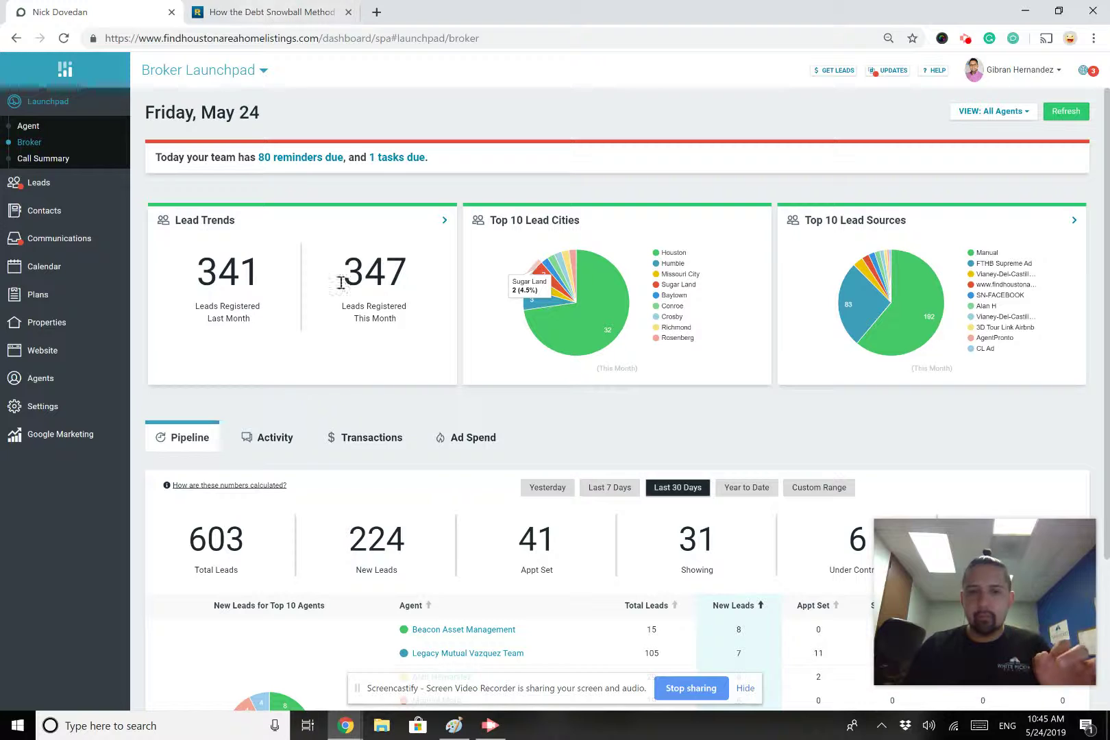
- Bring up the Paint canvas with the three pipeline metrics, try a text box, then minimize Paint
click(454, 725)
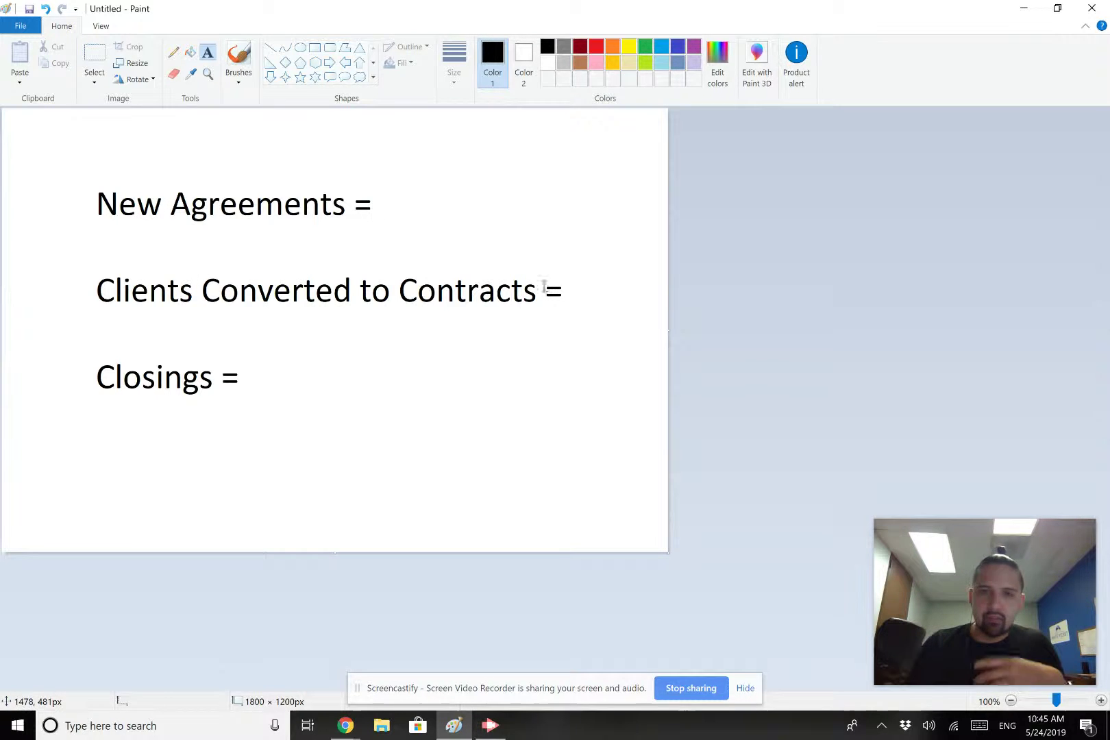
drag(460, 288, 110, 314)
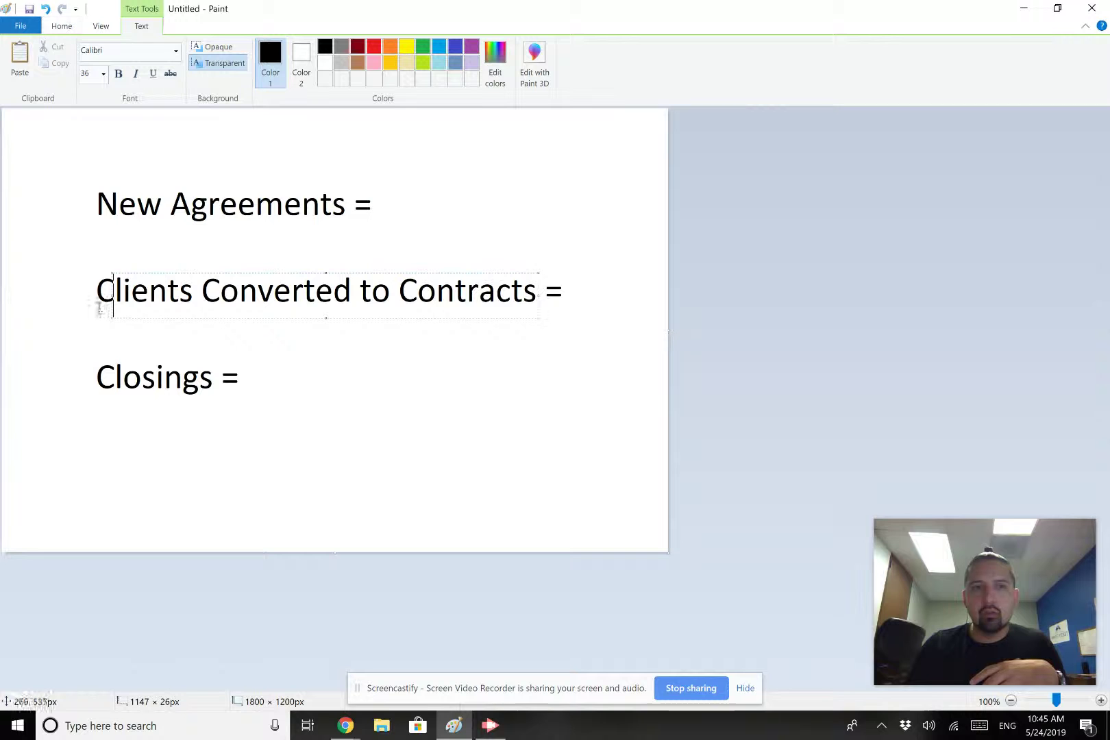
click(293, 321)
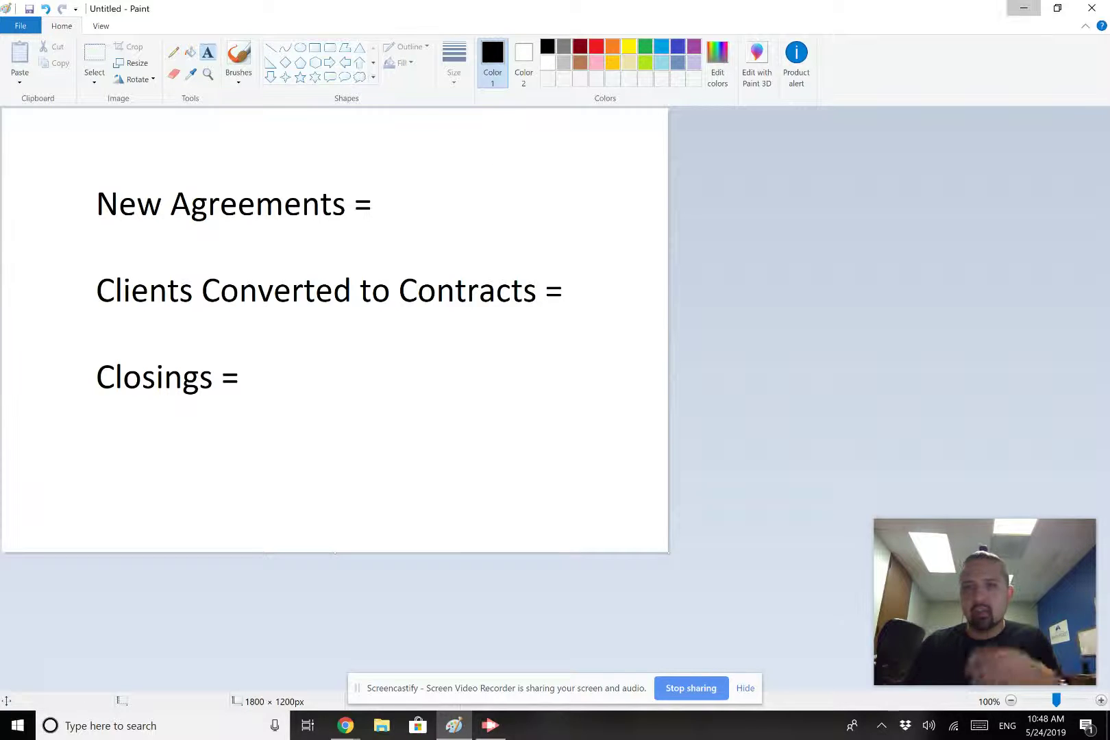
click(1024, 9)
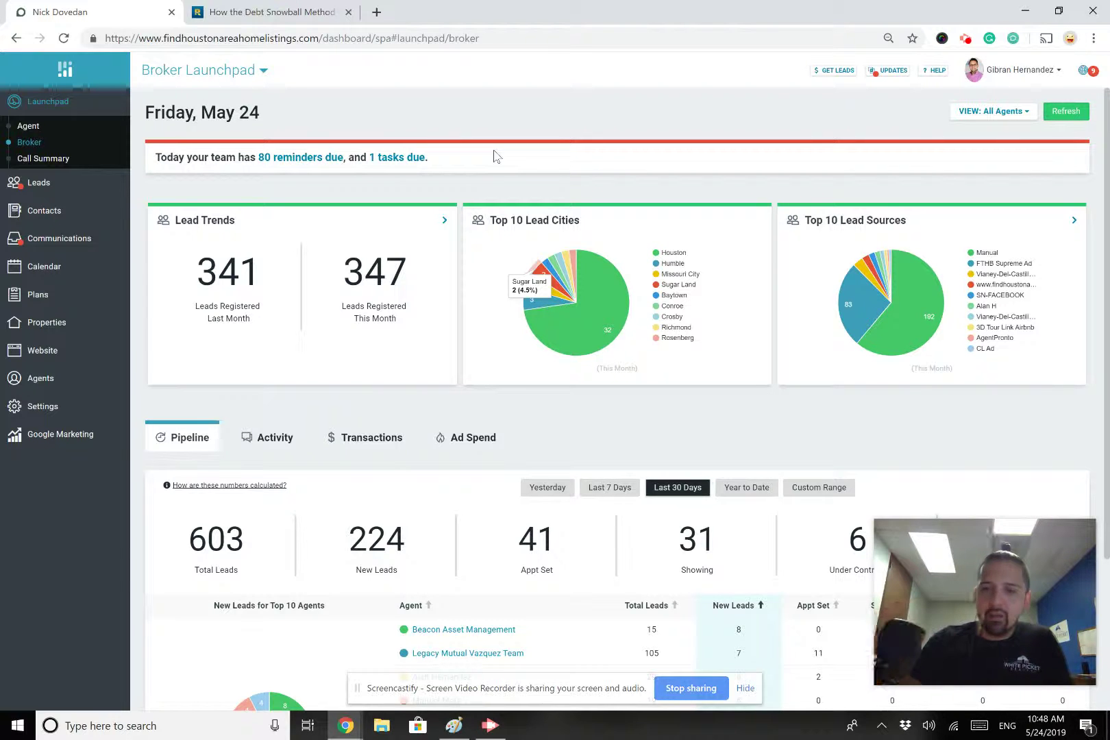
- Open the Communication section's CINC Inbox, then switch to its Gmail Inbox
click(490, 725)
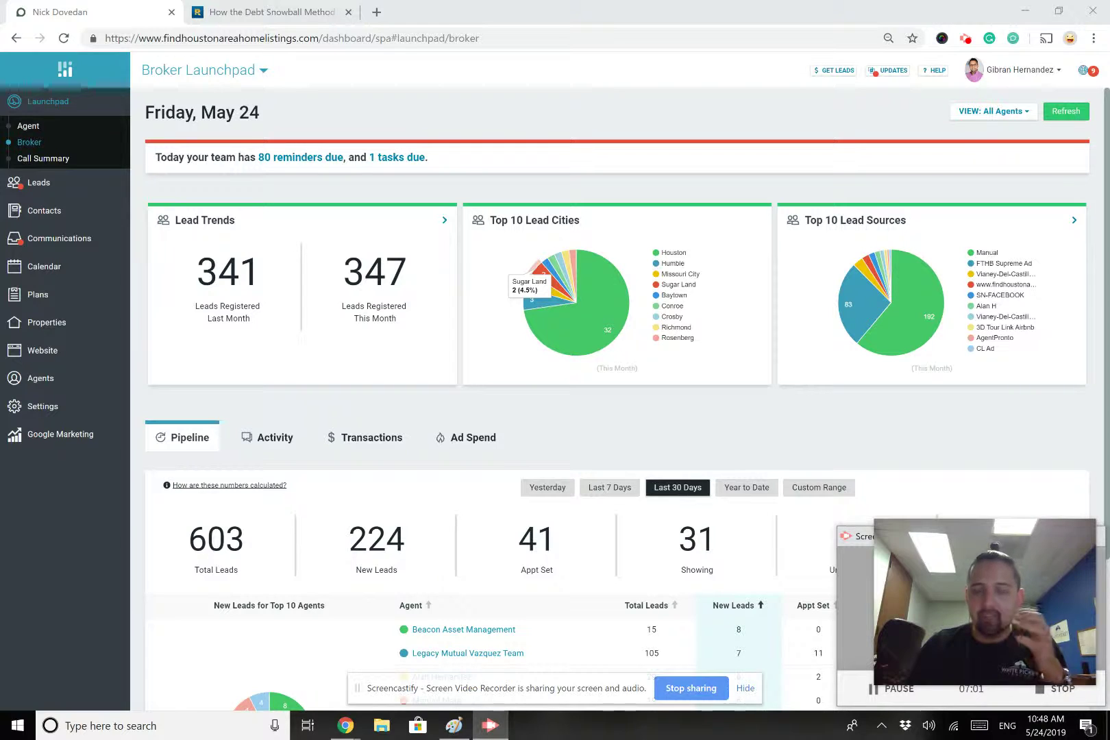
mouse_move(985, 603)
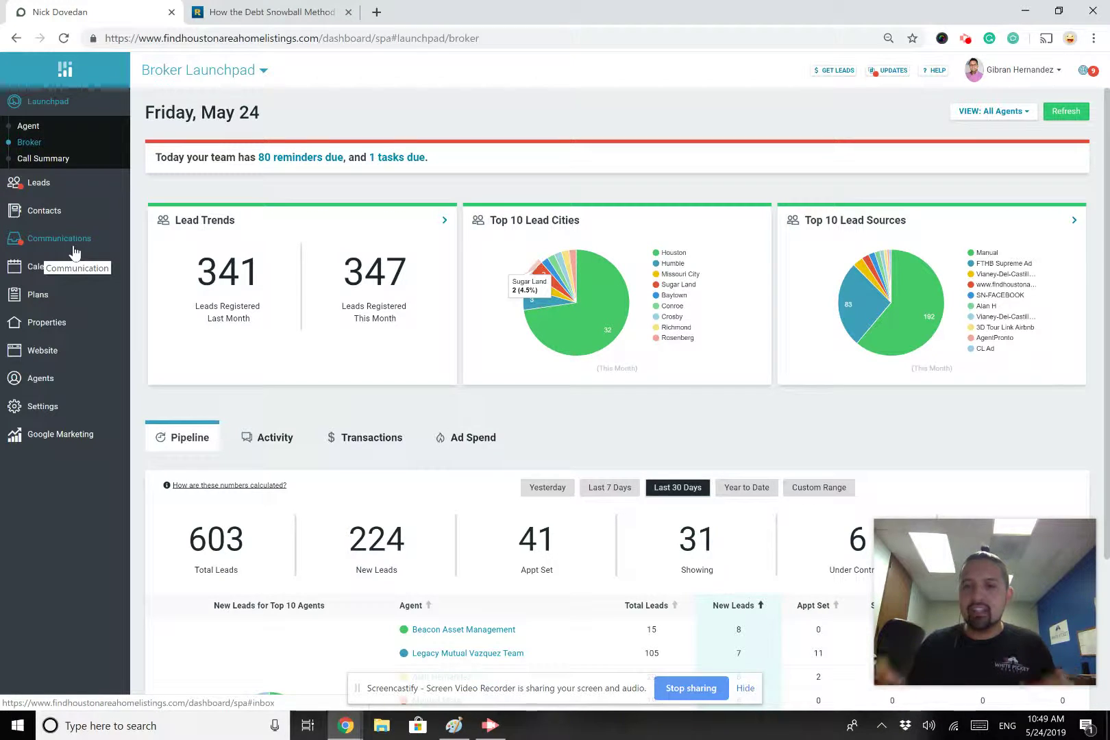
click(74, 245)
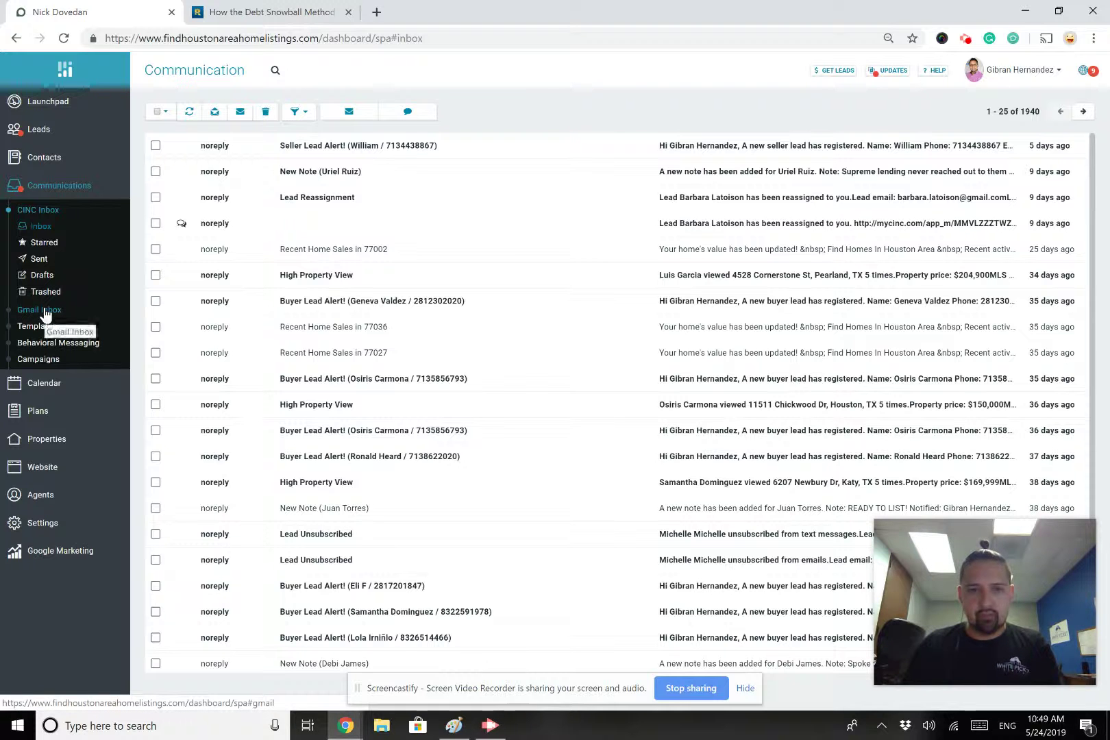
click(39, 310)
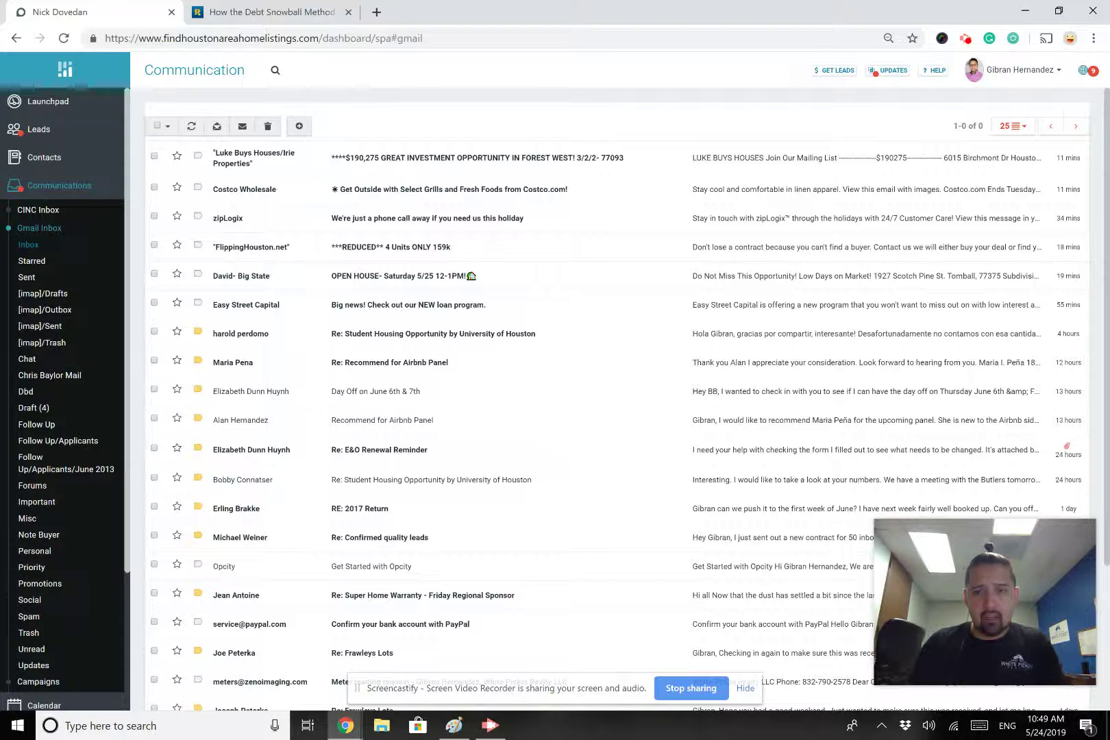
- Scroll the sidebar and open Contacts to show the Vendor List page
scroll(61, 398, down, 3)
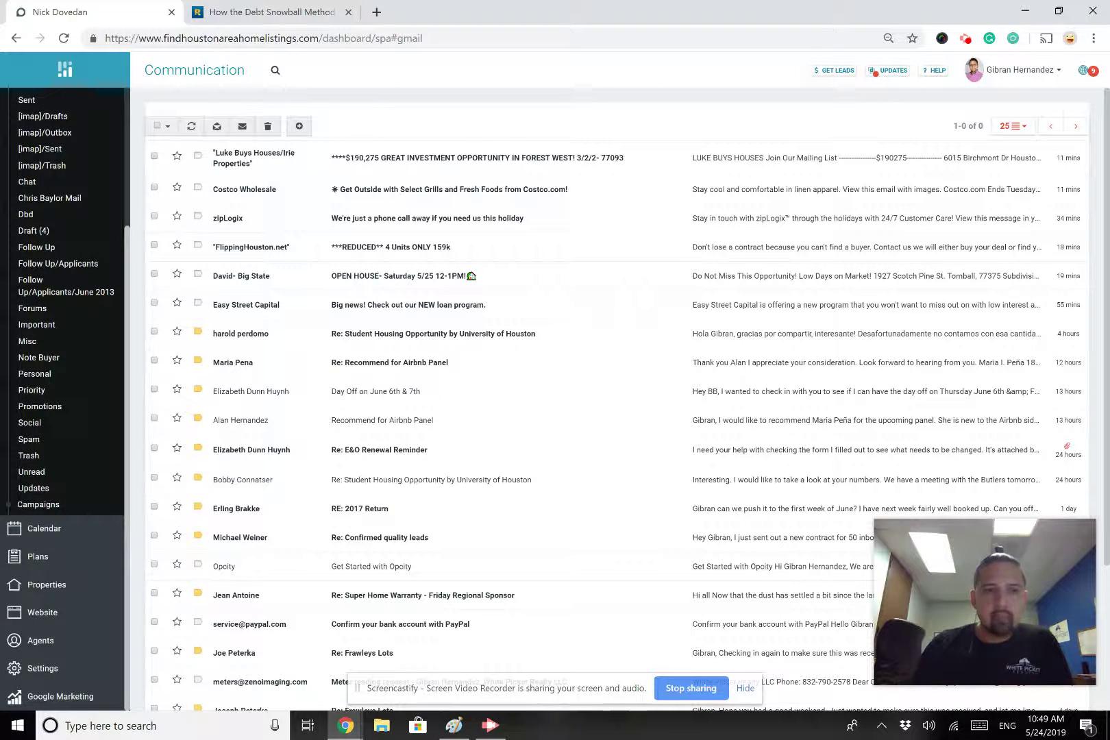
scroll(16, 227, up, 1)
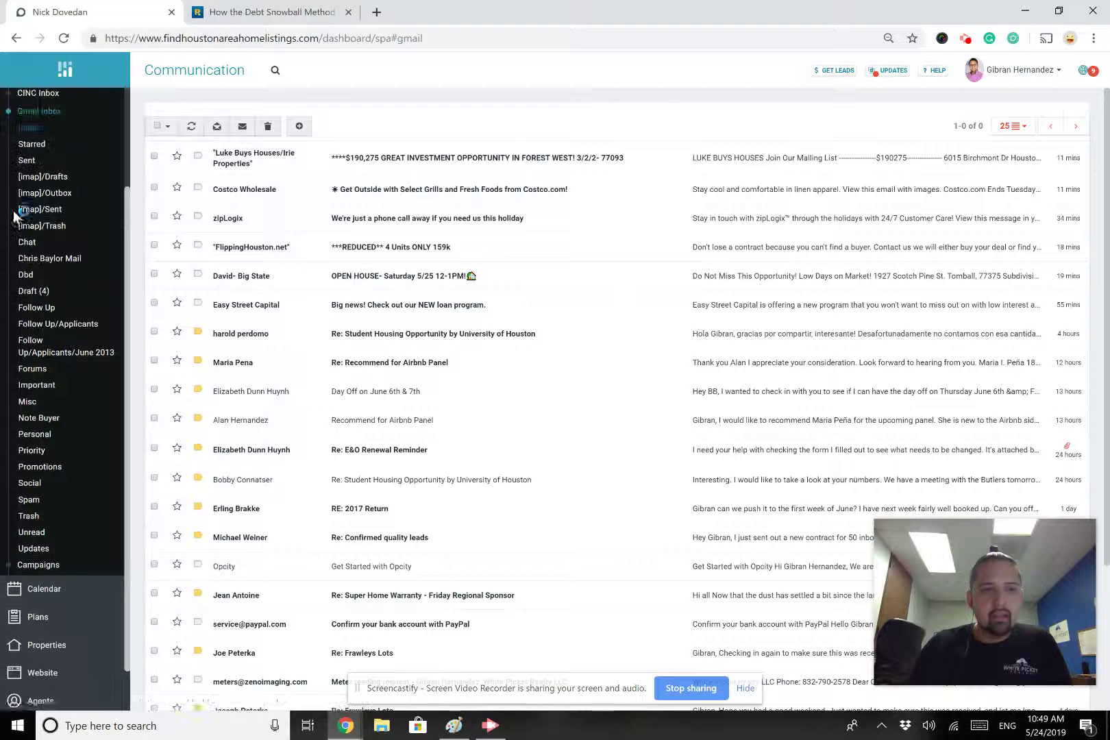
scroll(16, 225, down, 1)
scroll(41, 274, up, 3)
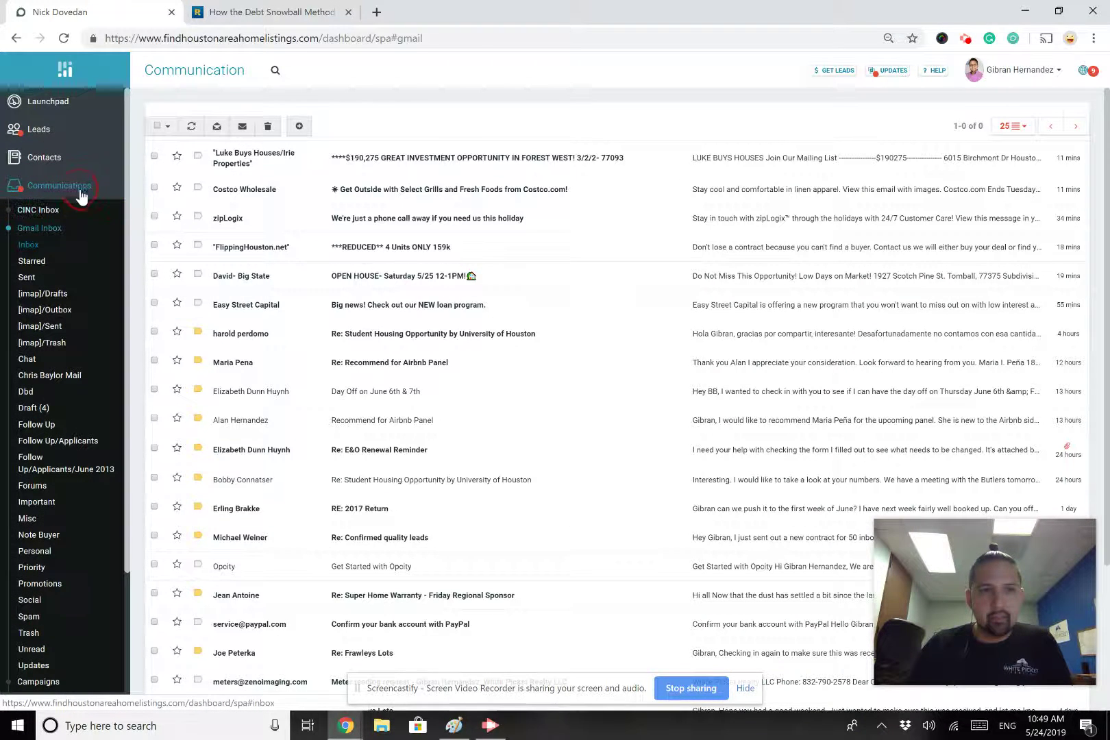
click(49, 161)
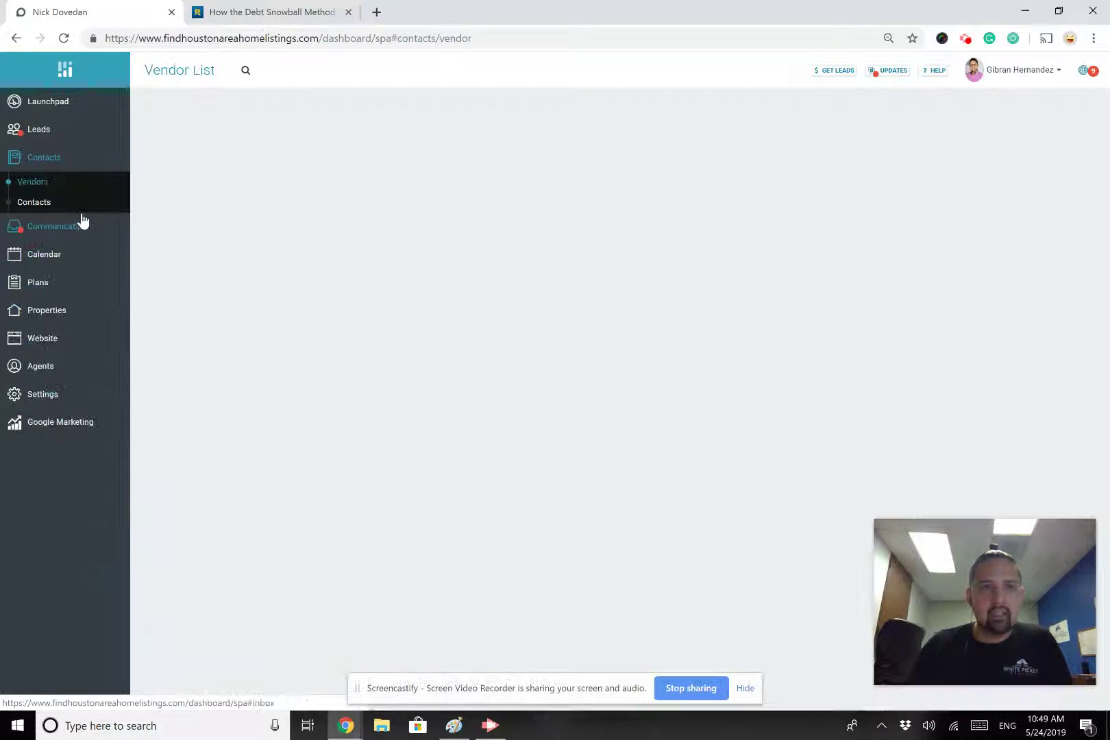
- Open Communications and its Templates page to reach the Template Manager
click(99, 230)
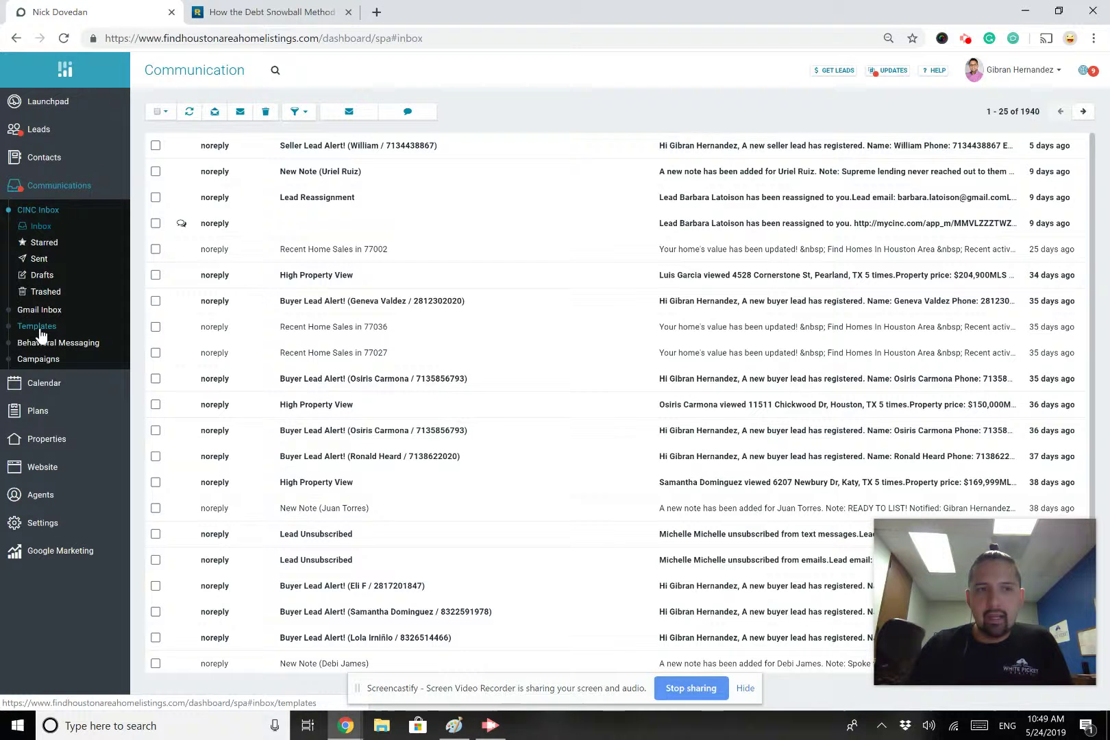
click(40, 333)
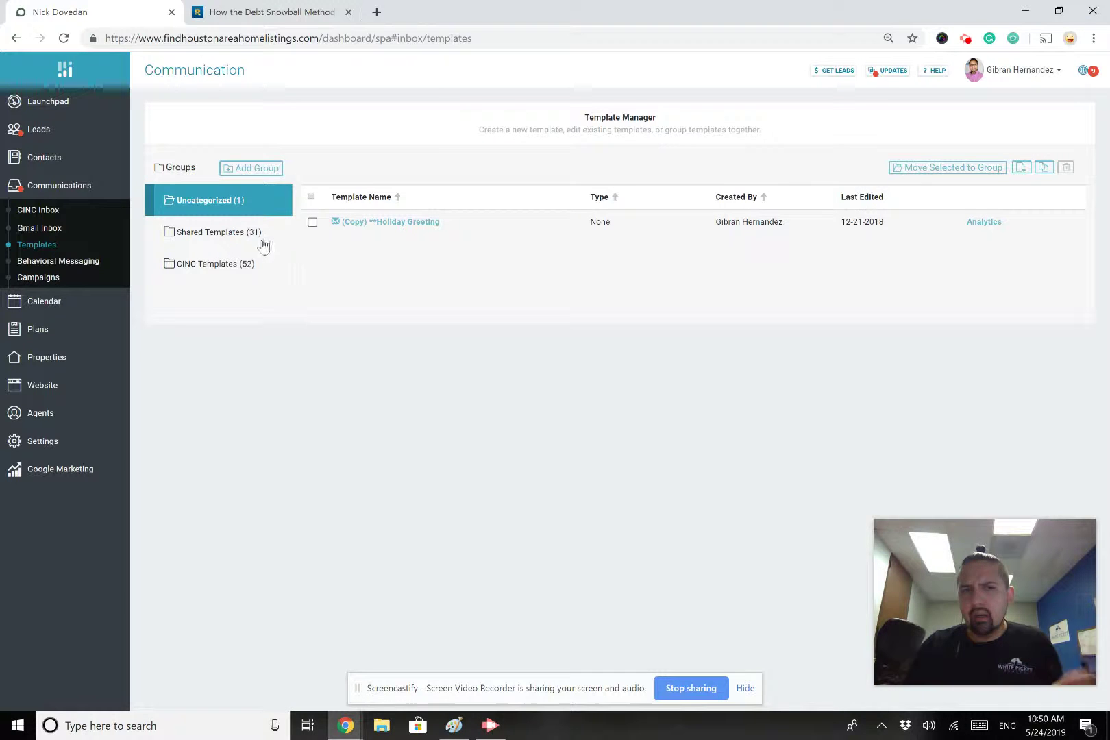
- Browse the Shared Templates (31) list, then open the CINC Templates (52) group
click(201, 236)
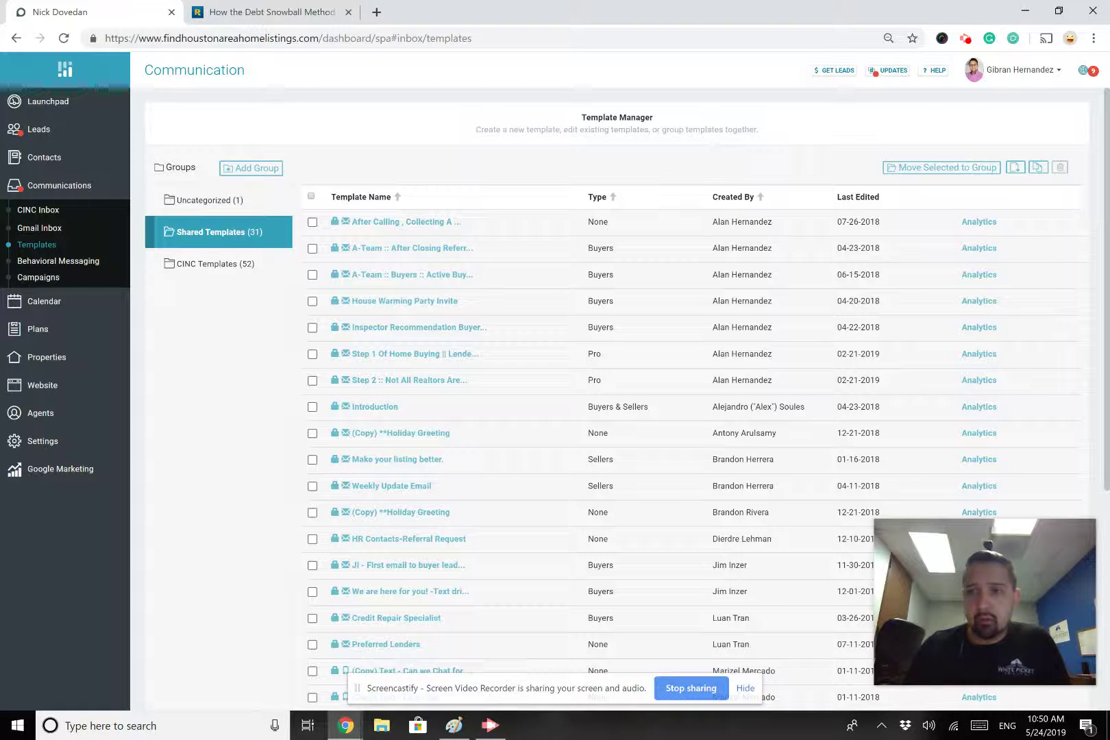
scroll(617, 398, down, 2)
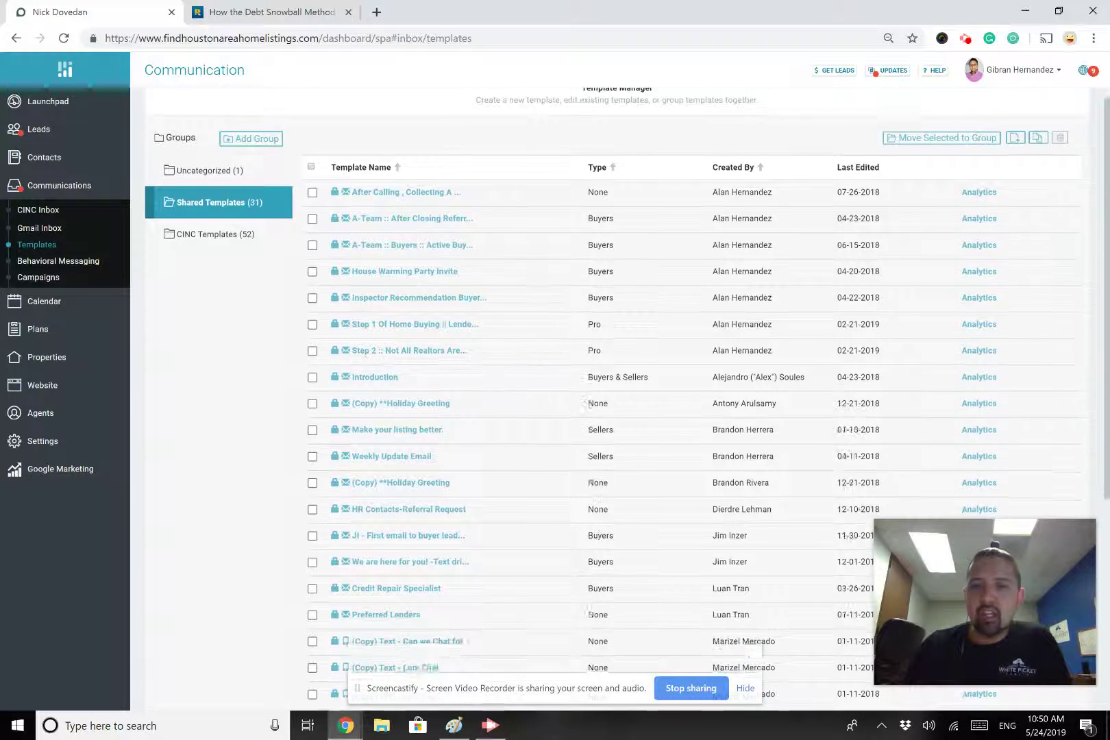
scroll(617, 398, down, 3)
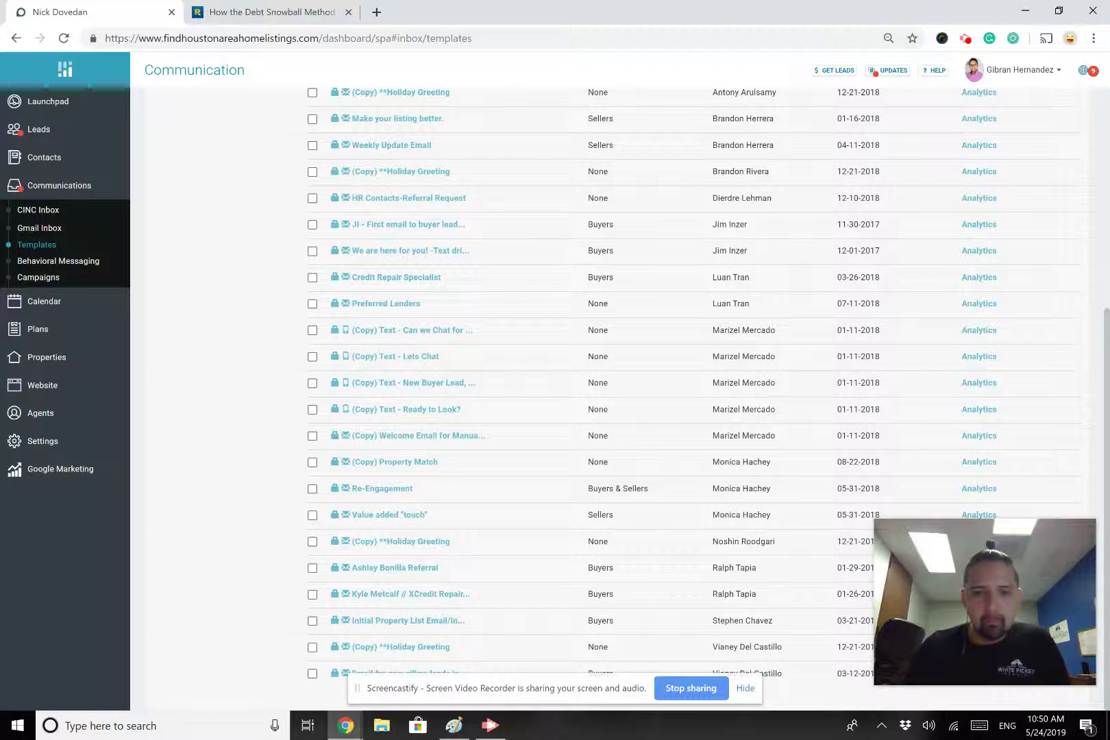
scroll(617, 397, up, 5)
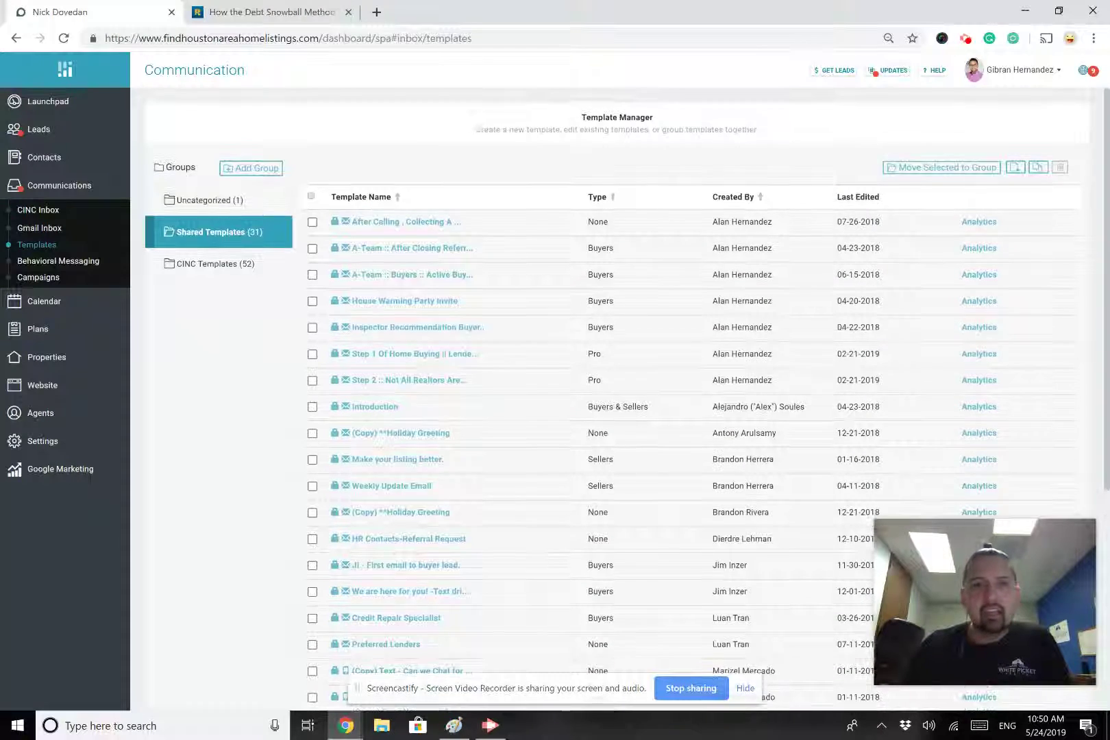
click(203, 272)
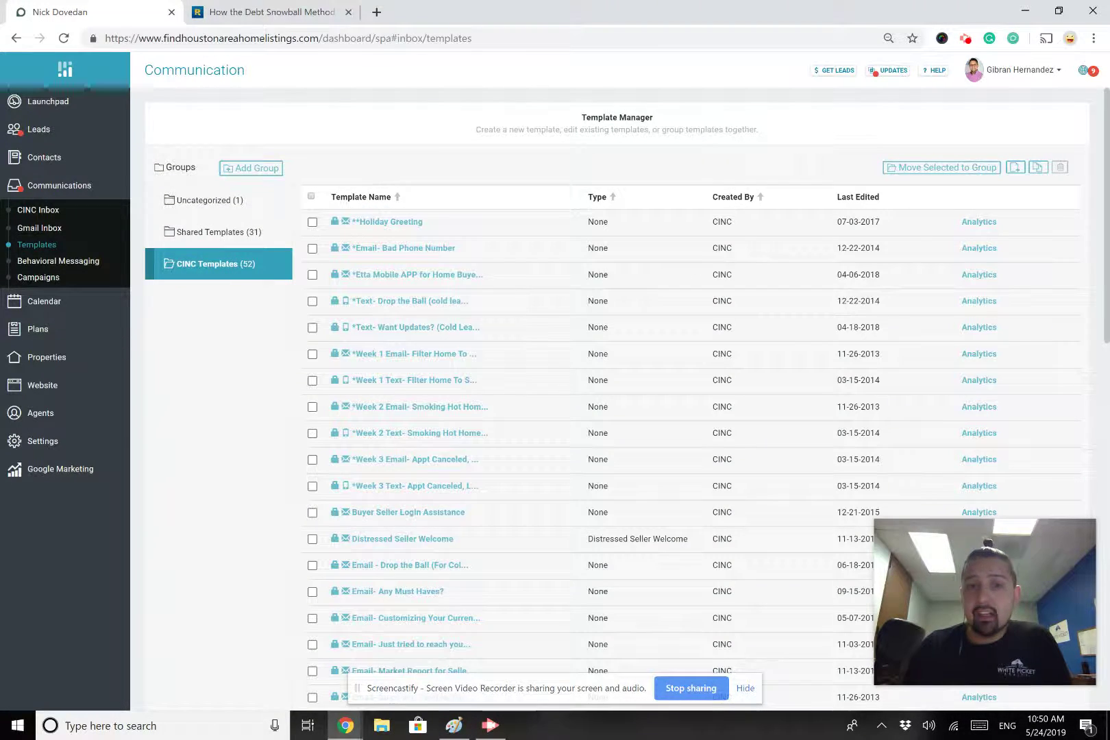
- Scroll through the 52 CINC Templates, past Seller Welcome Email and Property Match
scroll(616, 397, down, 1)
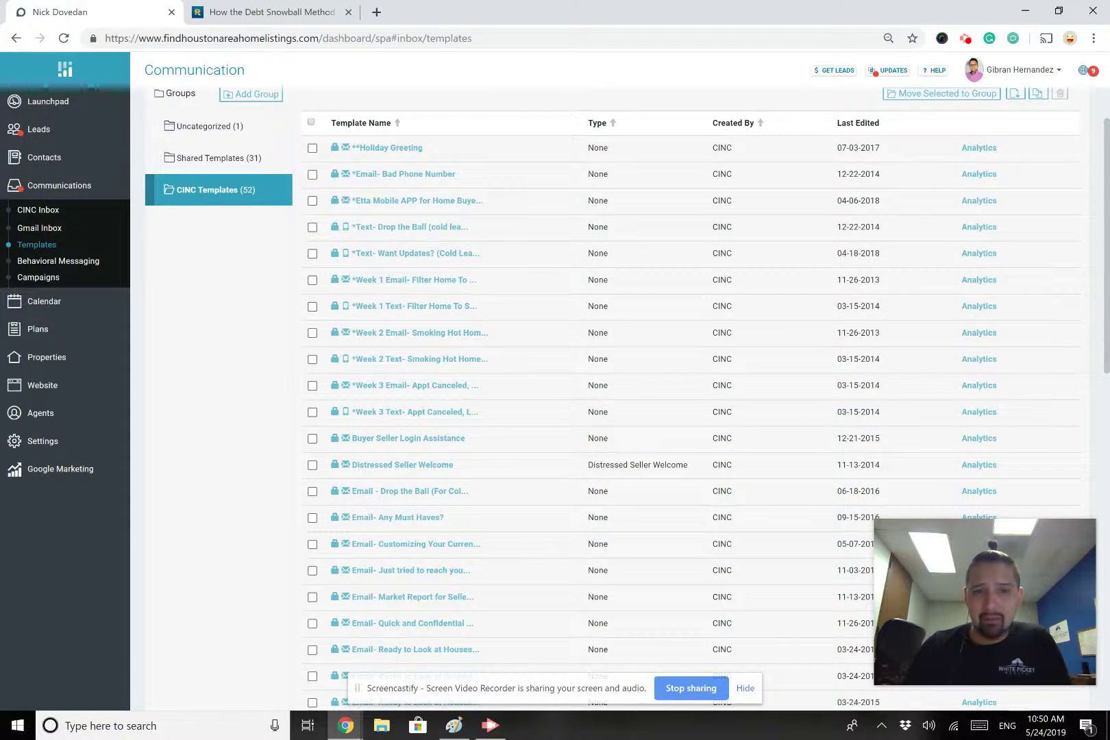
scroll(617, 397, down, 3)
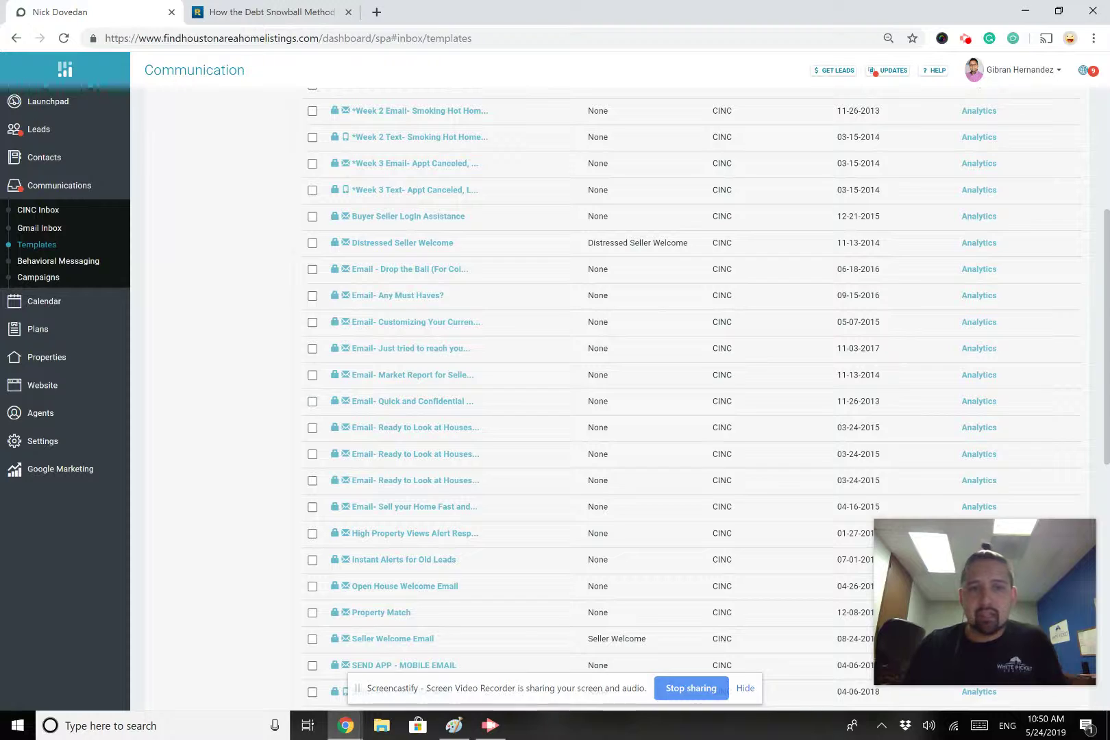
scroll(616, 397, up, 2)
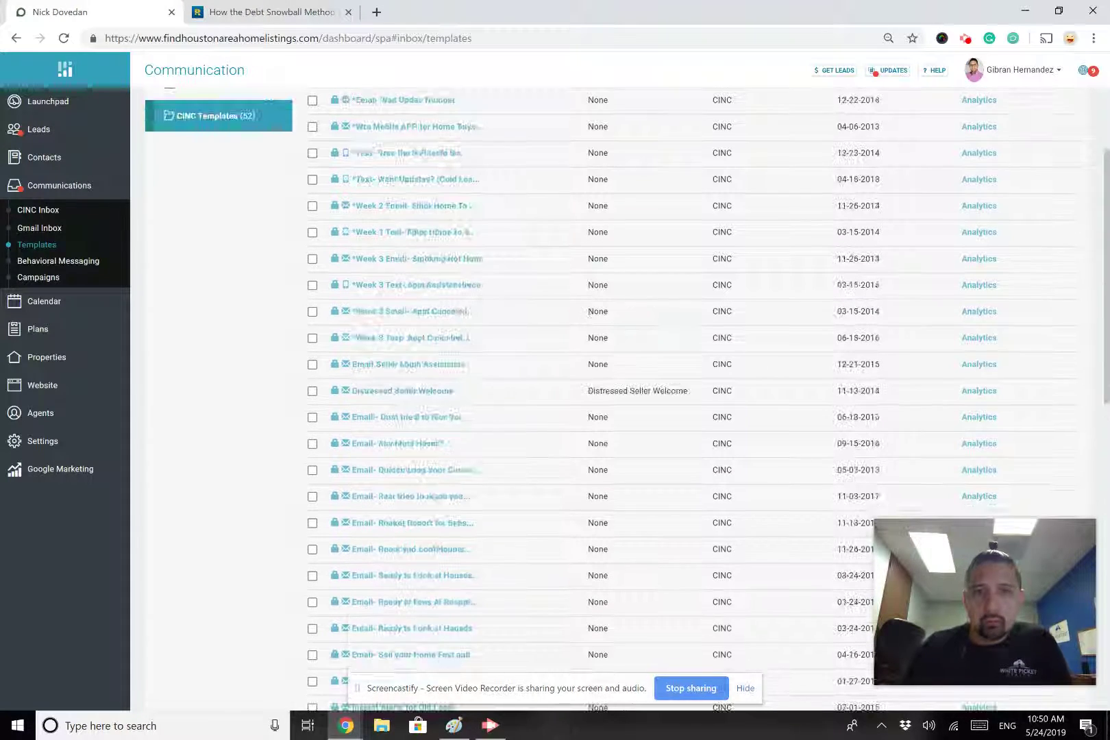
scroll(616, 398, up, 1)
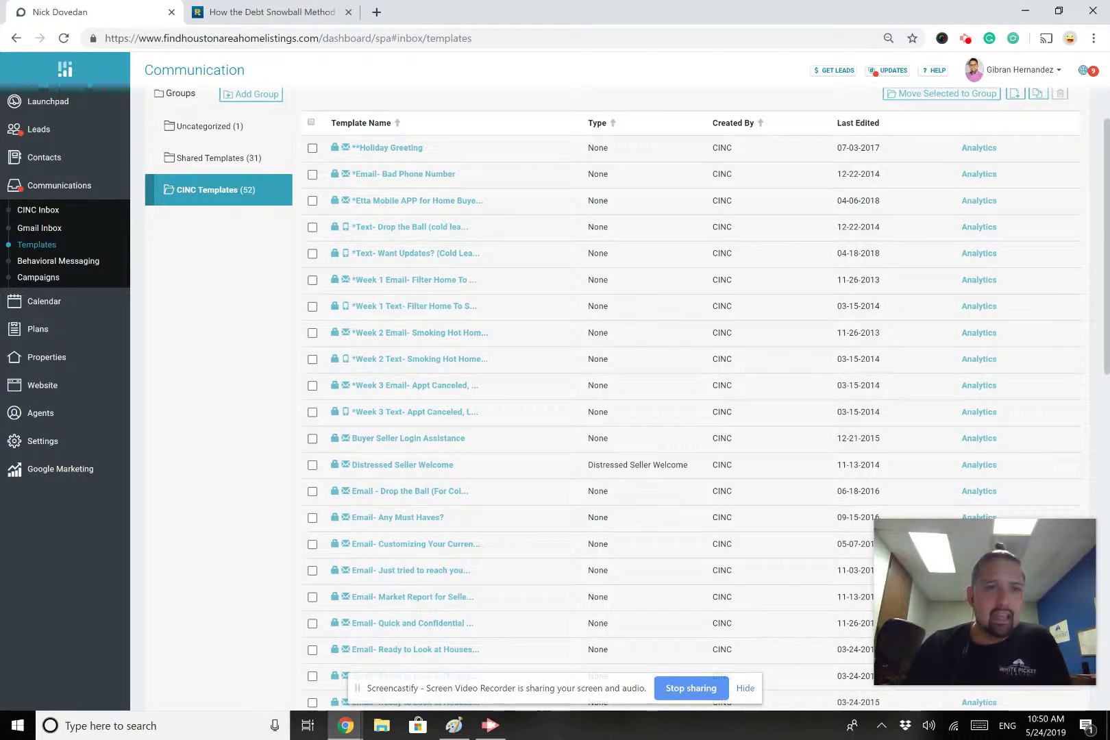
scroll(550, 363, down, 1)
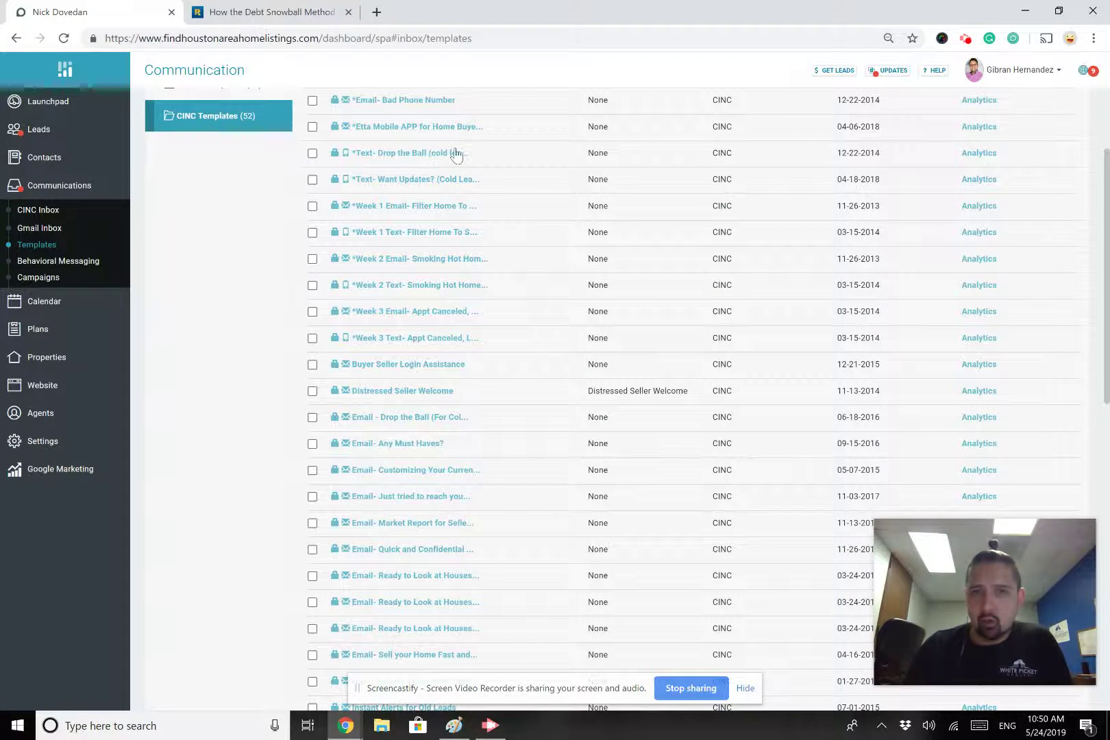
scroll(483, 177, down, 1)
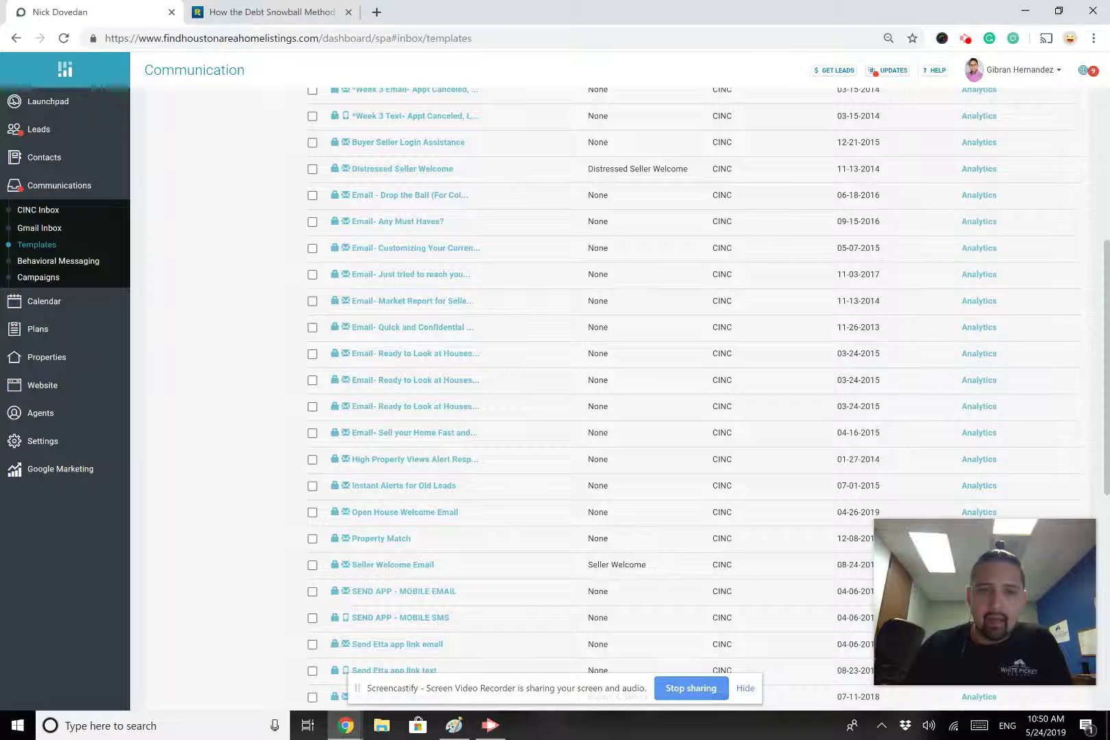
scroll(603, 398, down, 1)
scroll(603, 398, down, 1)
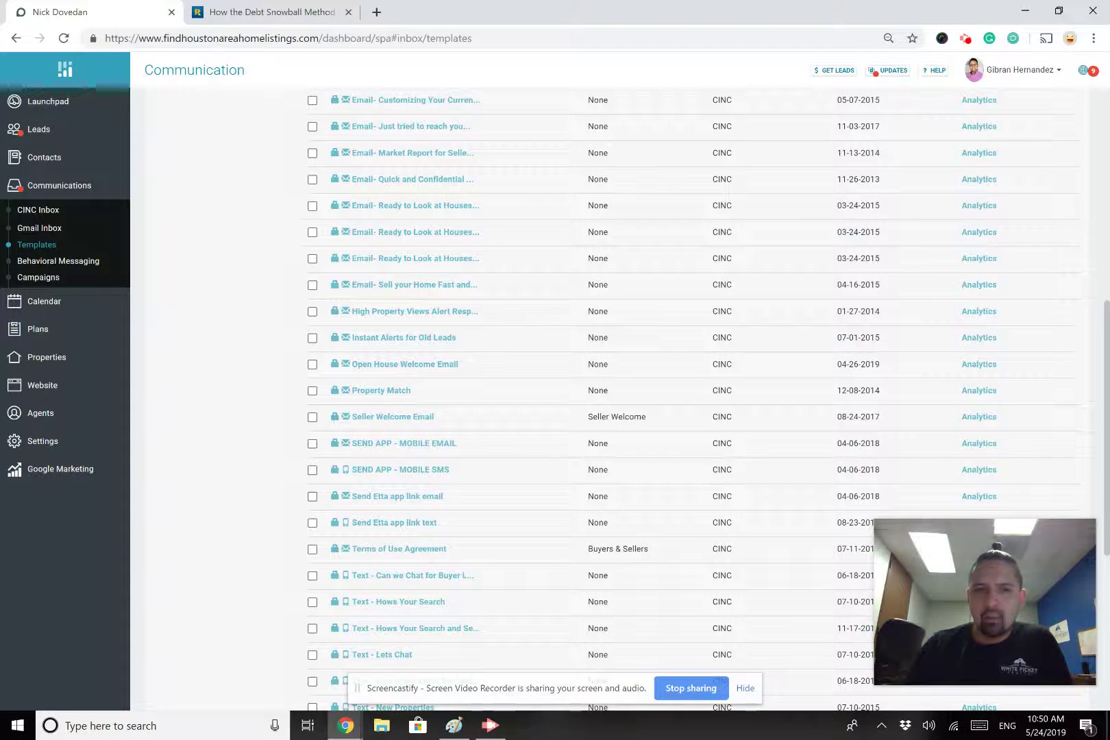
click(397, 420)
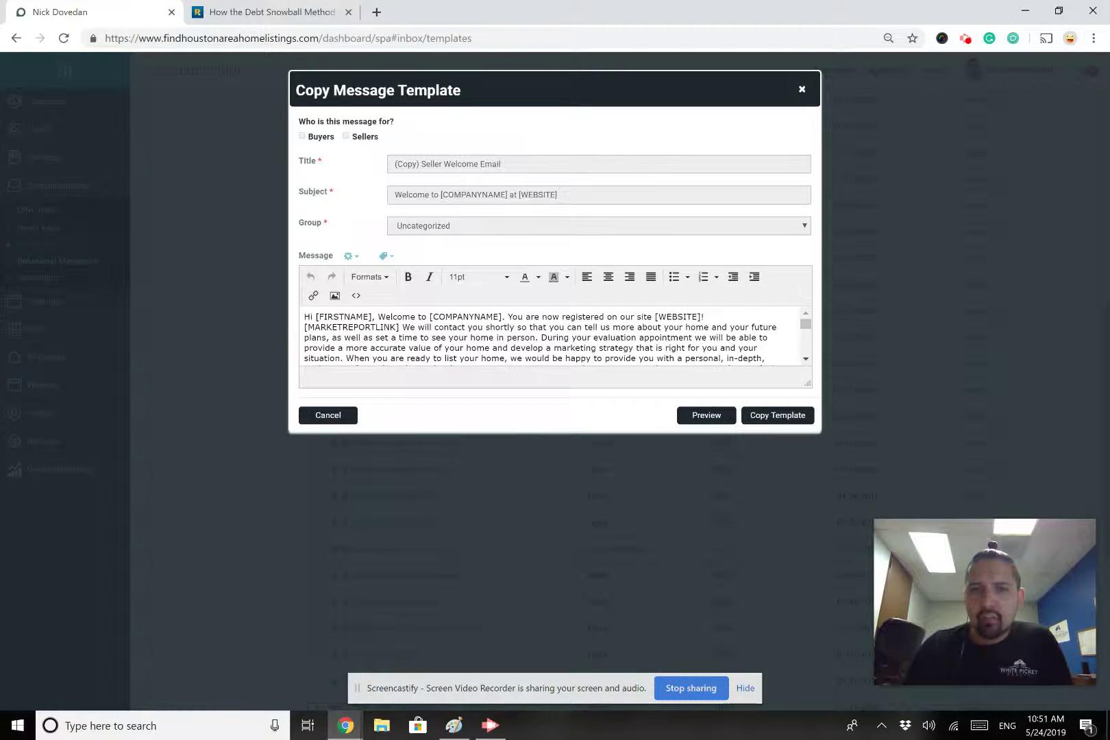
scroll(555, 336, down, 10)
scroll(555, 336, up, 10)
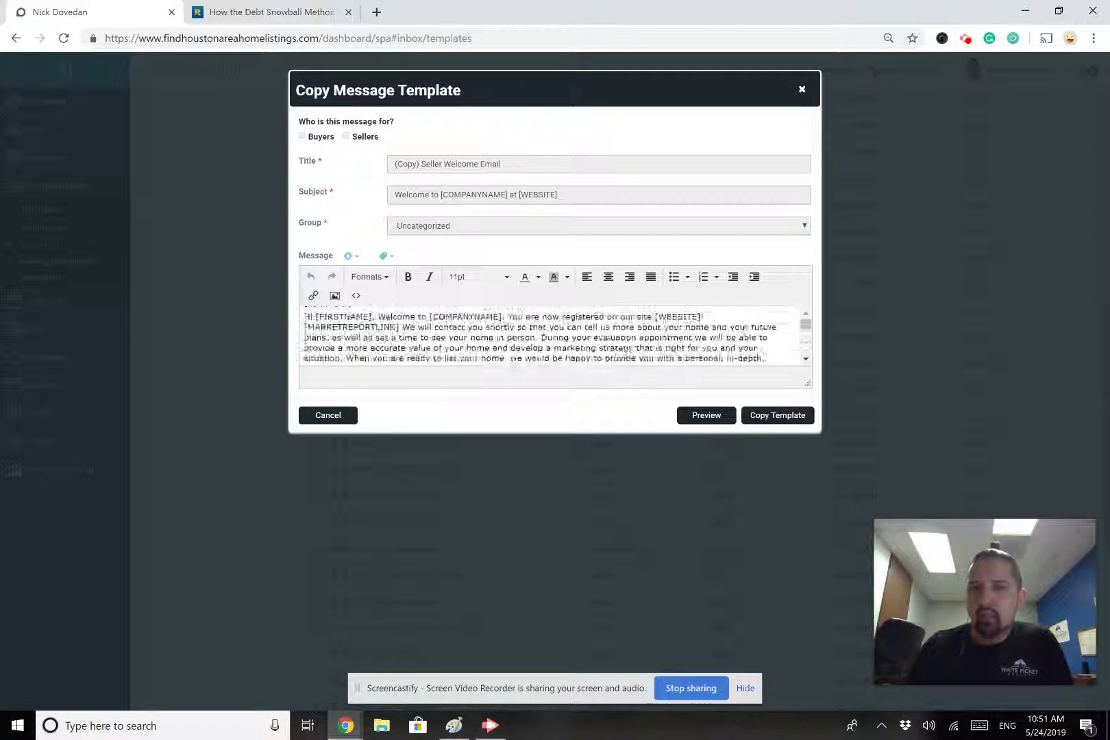
scroll(555, 336, down, 10)
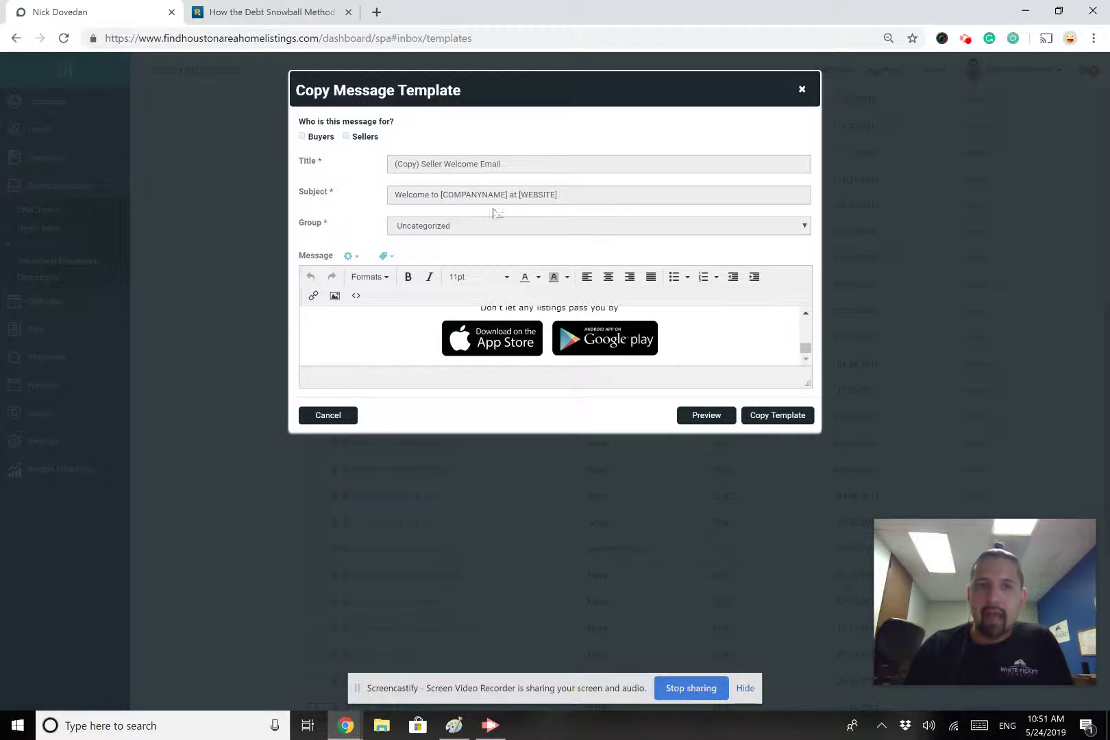
- Close the Copy Message Template dialog without saving and scroll the template list
click(801, 90)
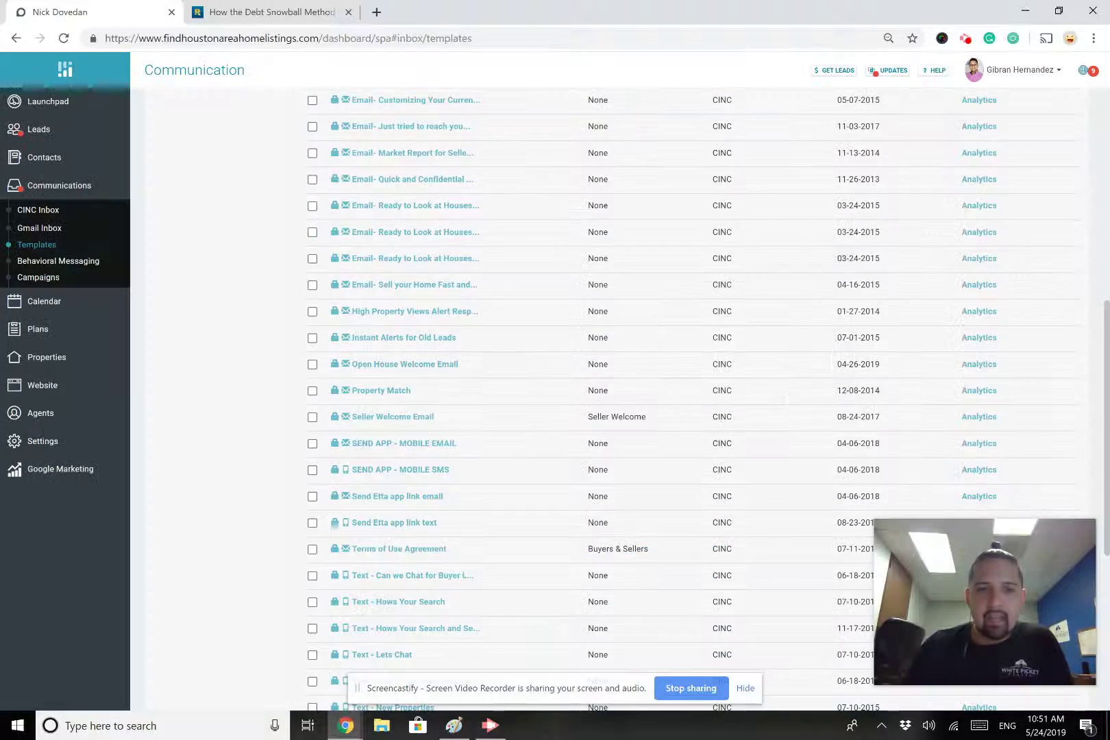
scroll(617, 384, down, 3)
scroll(476, 255, up, 10)
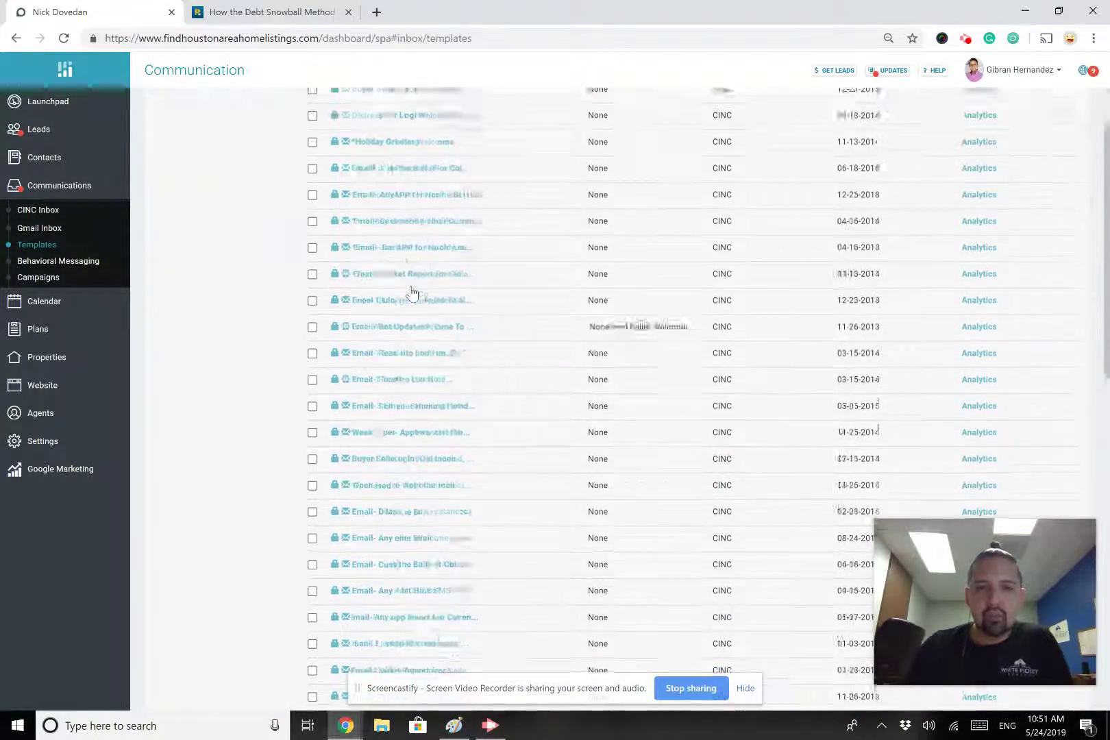
scroll(411, 293, up, 5)
- Reopen the '**Holiday Greeting' copy dialog, review its message, and close it again
click(395, 222)
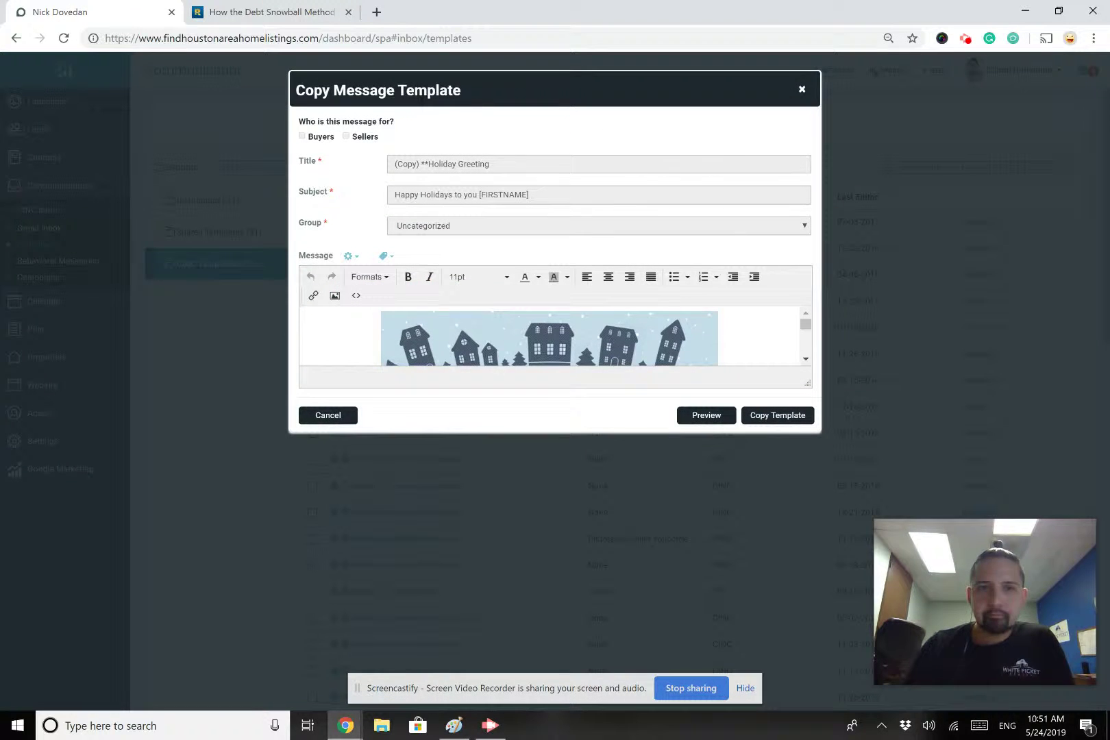
scroll(548, 335, down, 10)
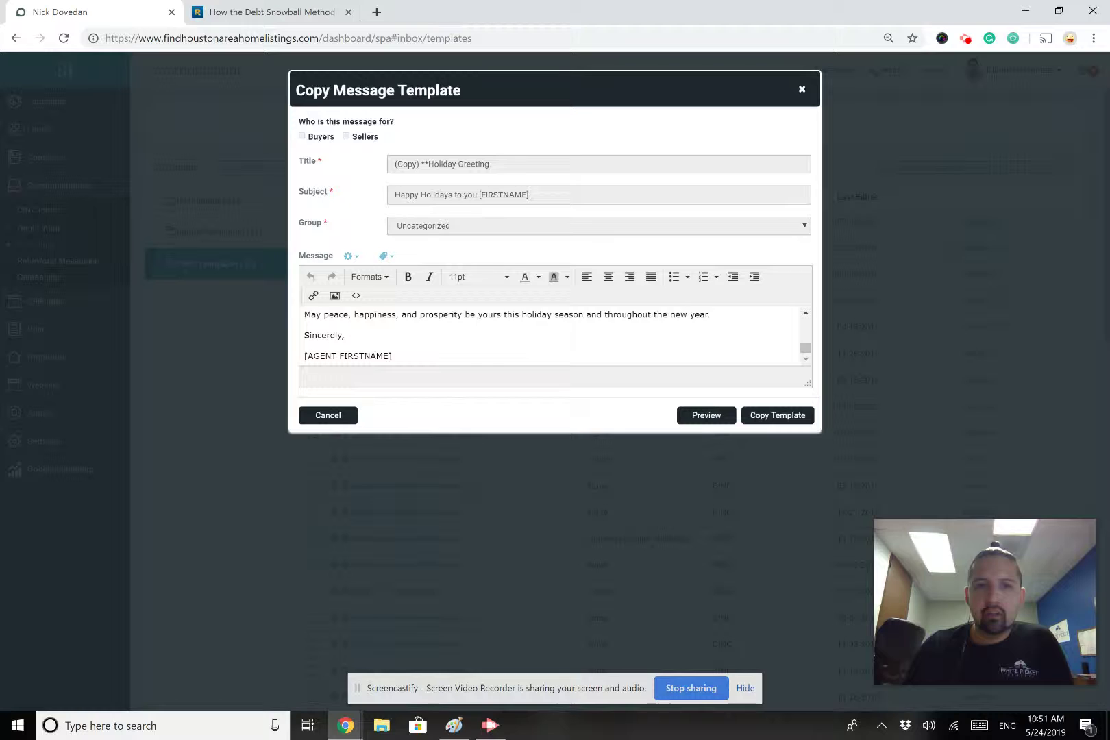
scroll(548, 336, up, 10)
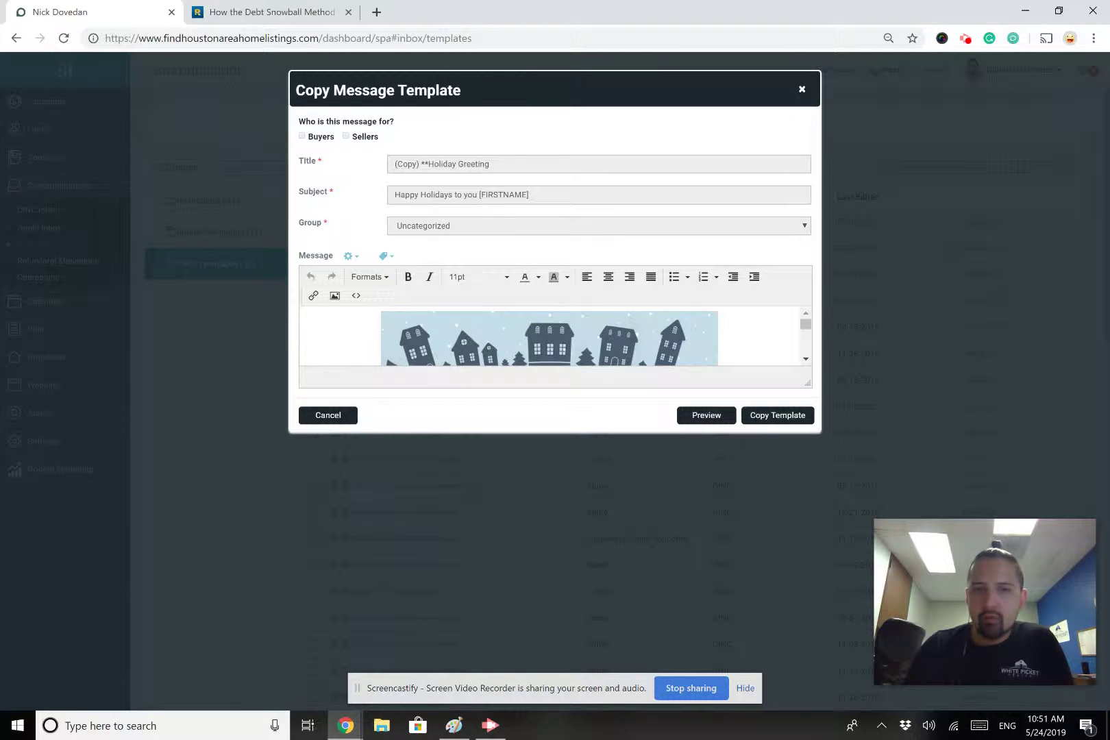
click(802, 89)
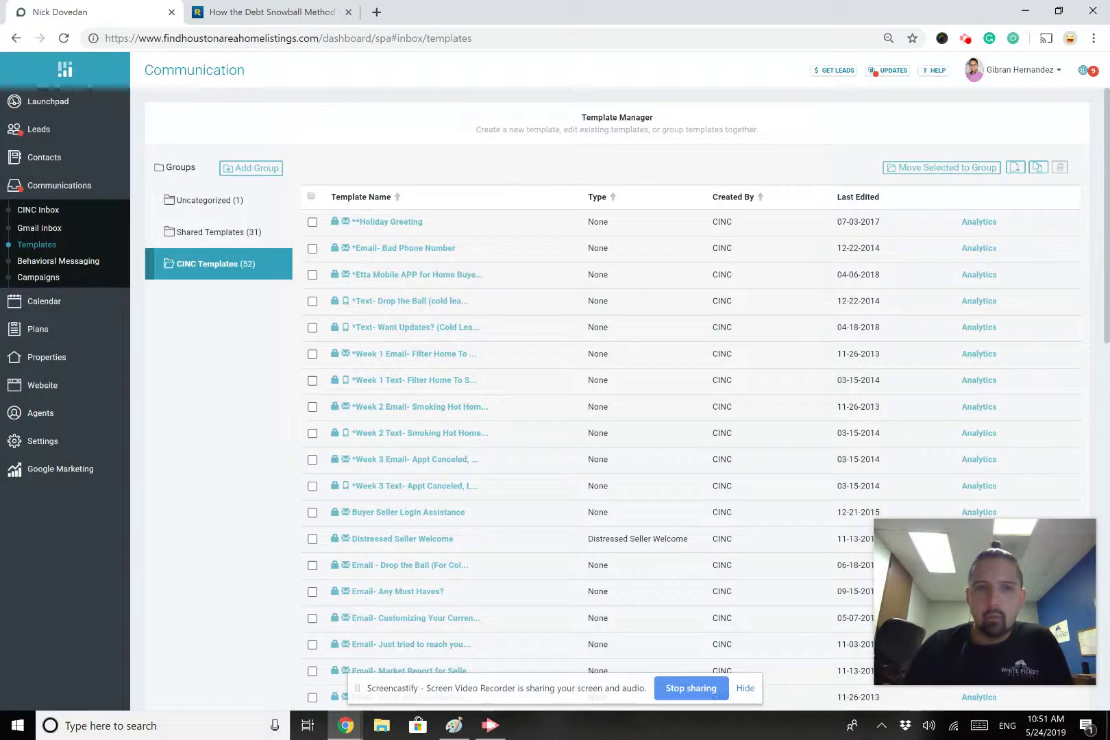
- Scroll the CINC Templates list and start copying the '**Holiday Greeting' template
scroll(616, 384, down, 1)
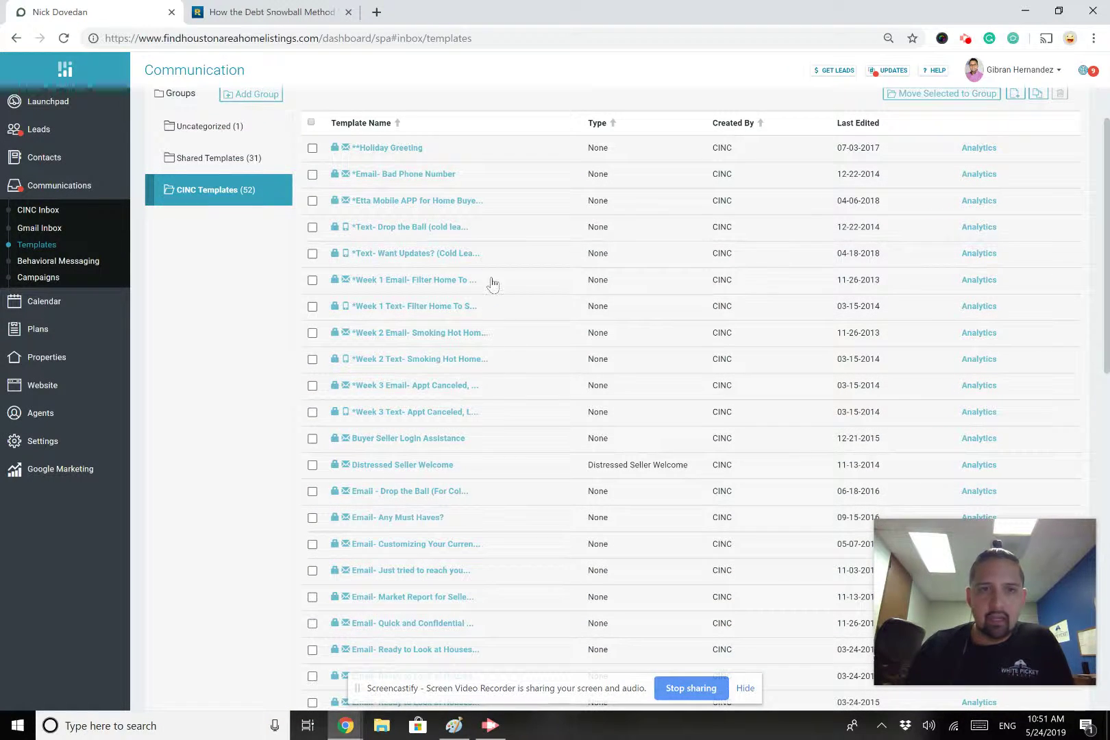
scroll(486, 258, down, 1)
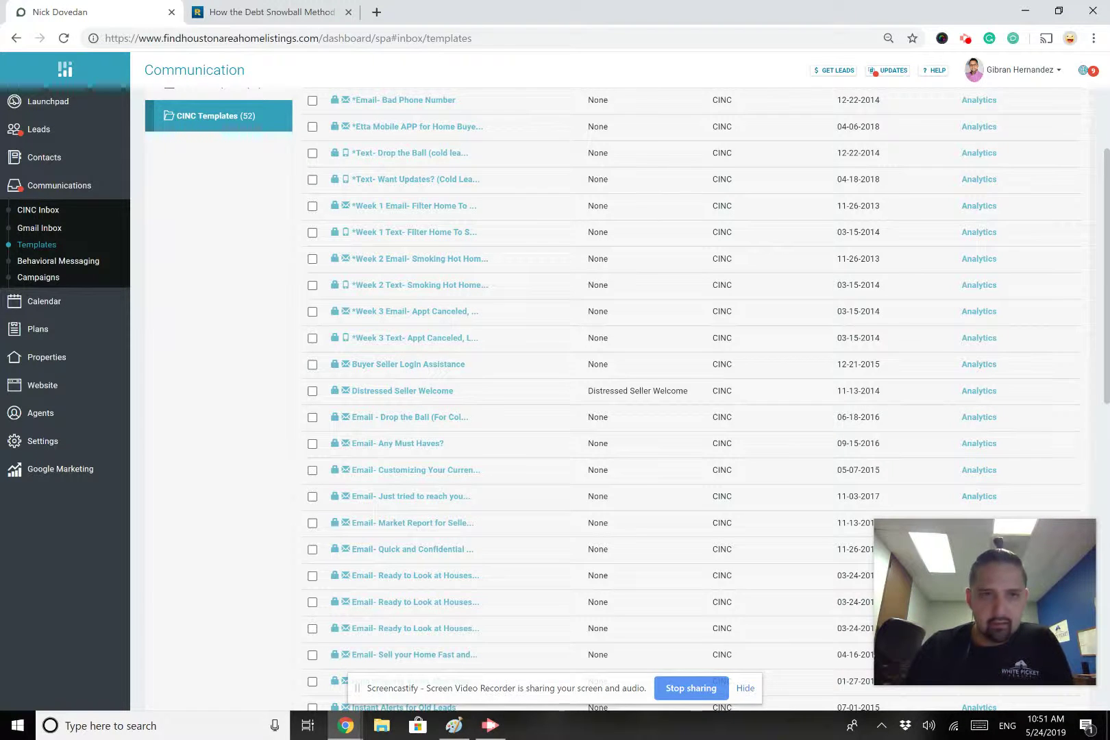
scroll(409, 205, up, 2)
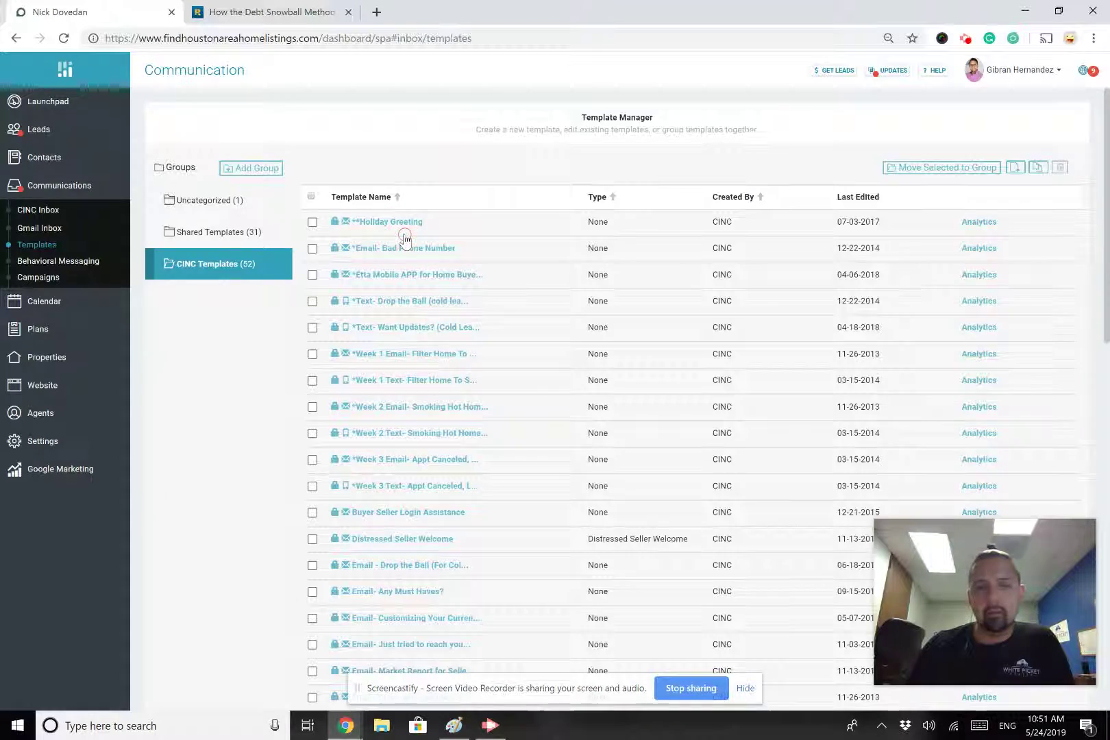
click(404, 234)
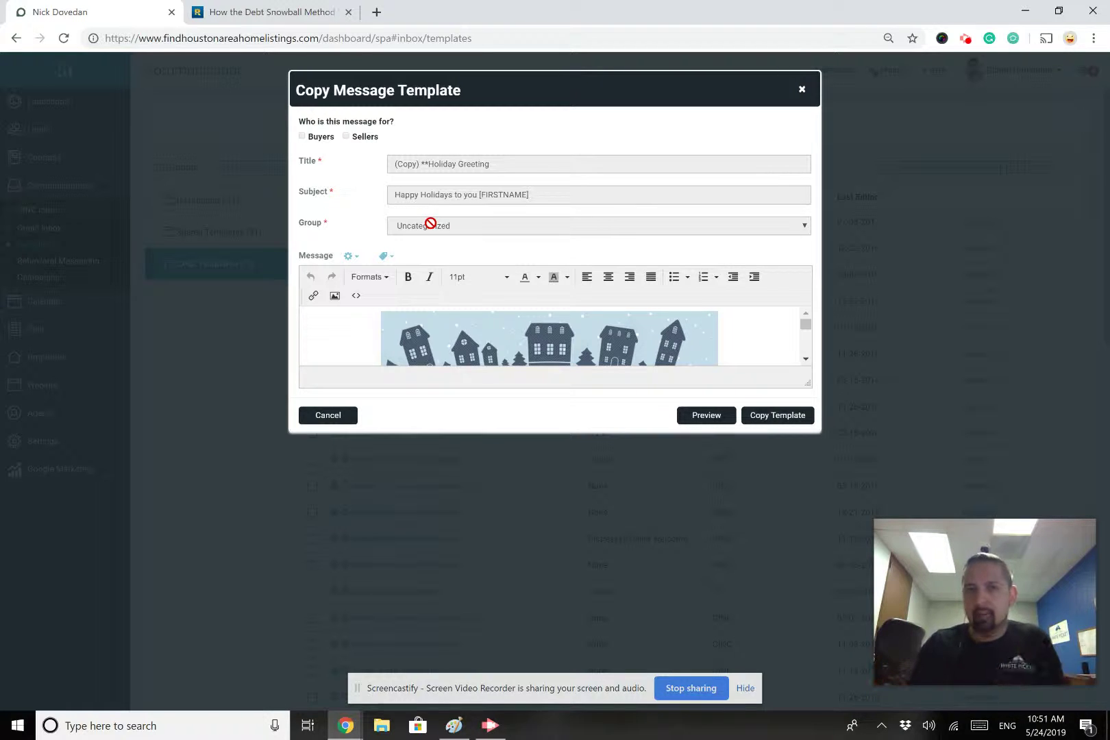
- Confirm Copy Template to save a copy of the Holiday Greeting template
click(778, 415)
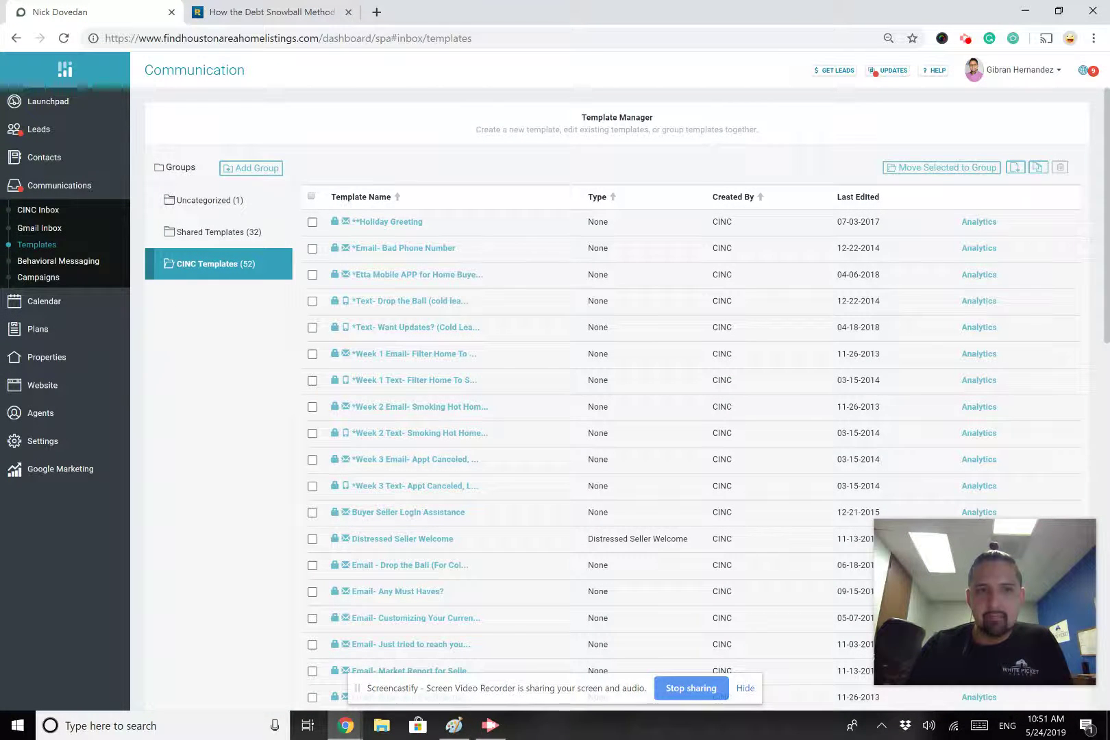
- In the Uncategorized group, compare the two (Copy) **Holiday Greeting copies' Last Edited dates and open the newest
click(222, 199)
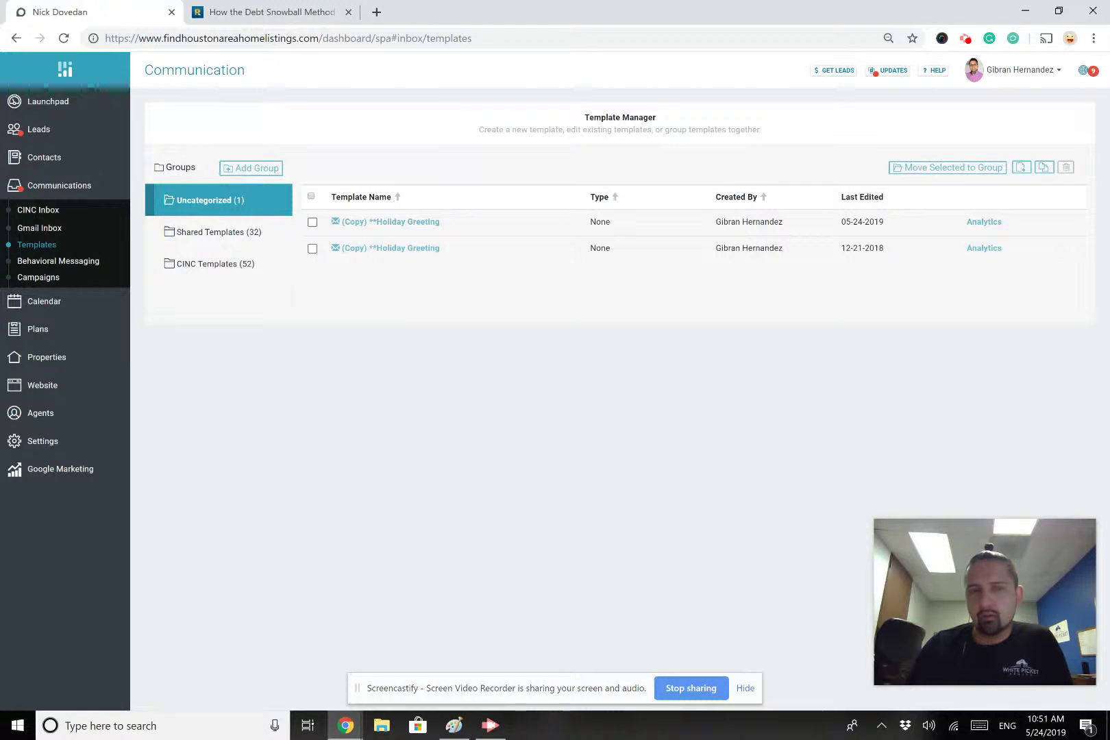
click(313, 224)
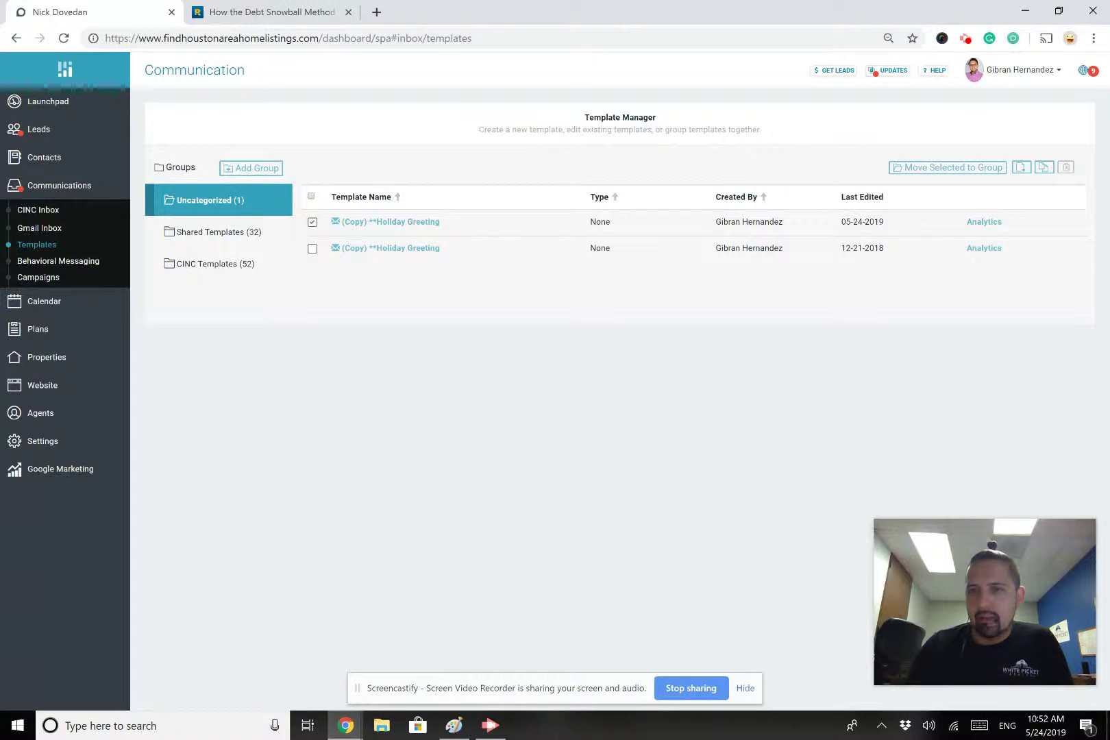
click(312, 222)
drag(884, 251, 430, 228)
click(870, 260)
click(847, 275)
click(430, 228)
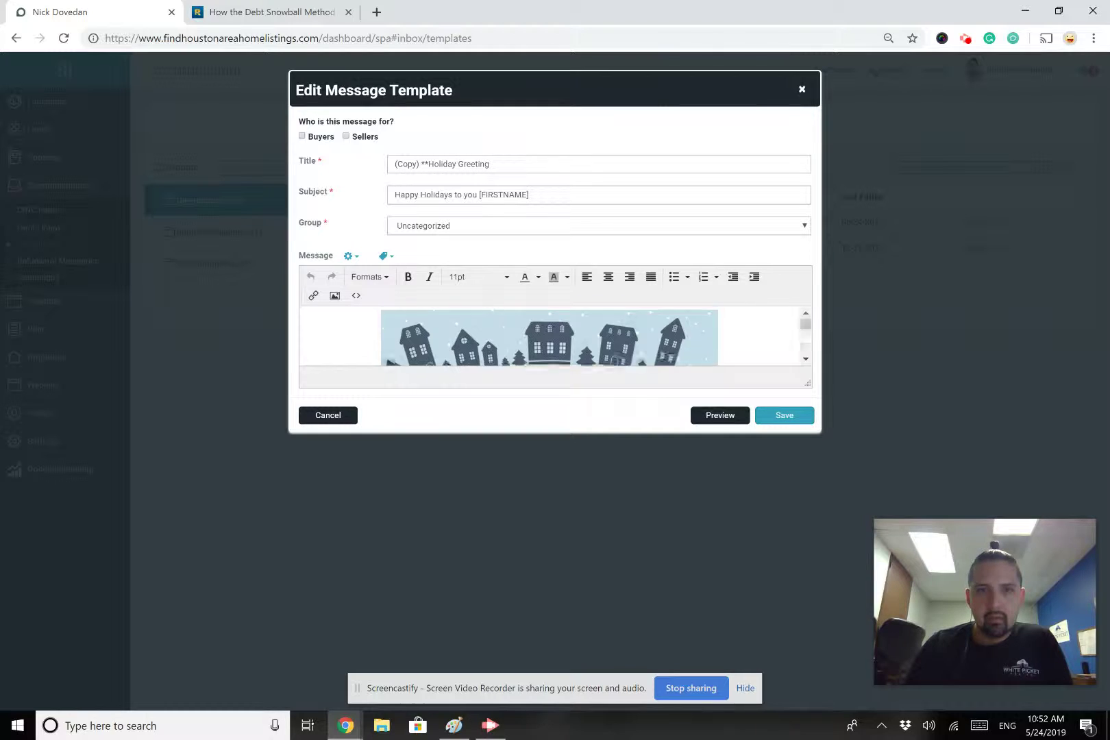
- Scroll the copy's message, then tick and untick Buyers and Sellers, leaving neither set
scroll(555, 336, down, 10)
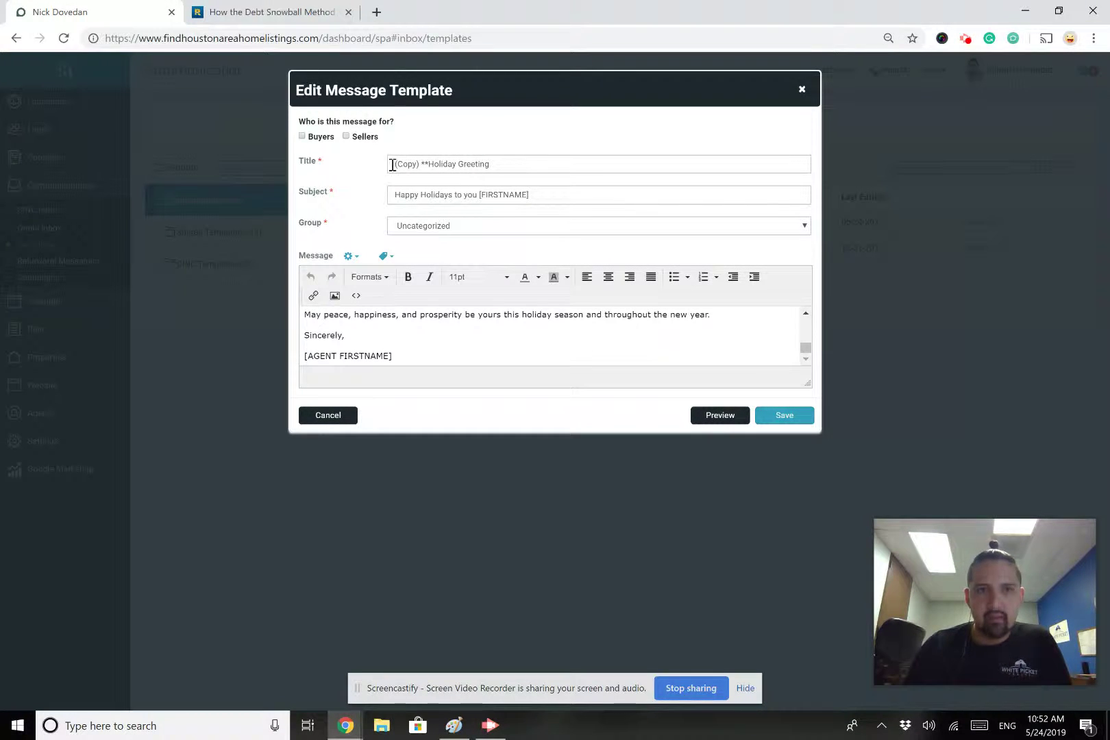
click(303, 136)
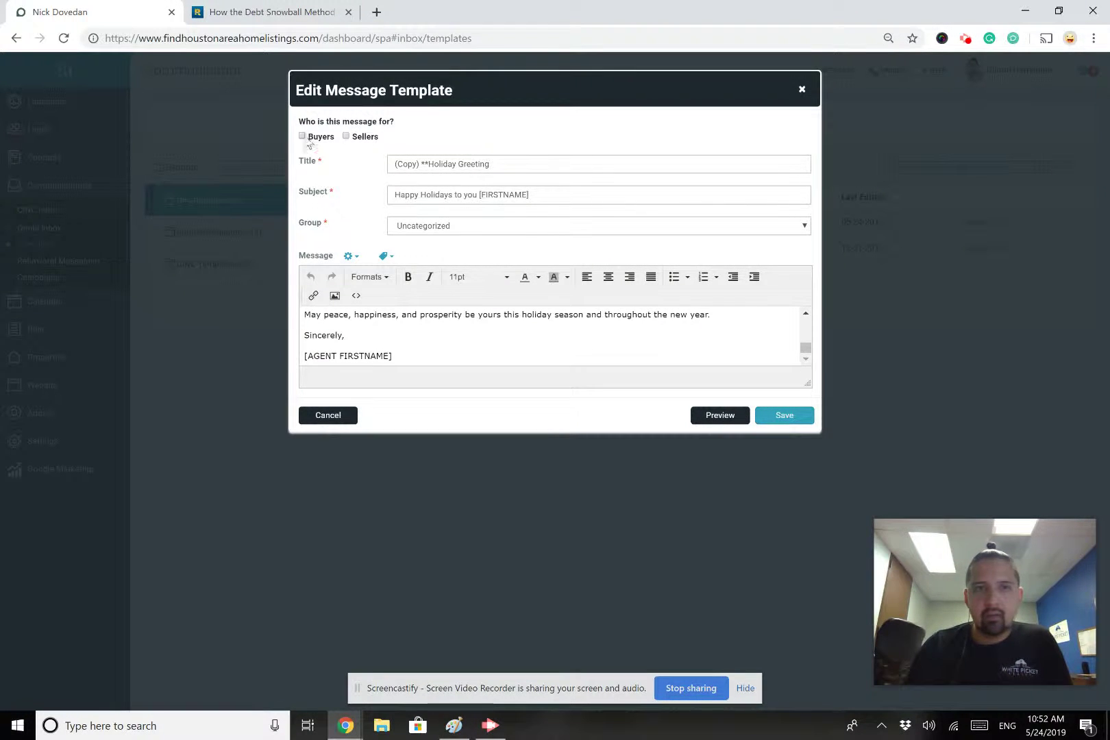
click(346, 137)
click(304, 137)
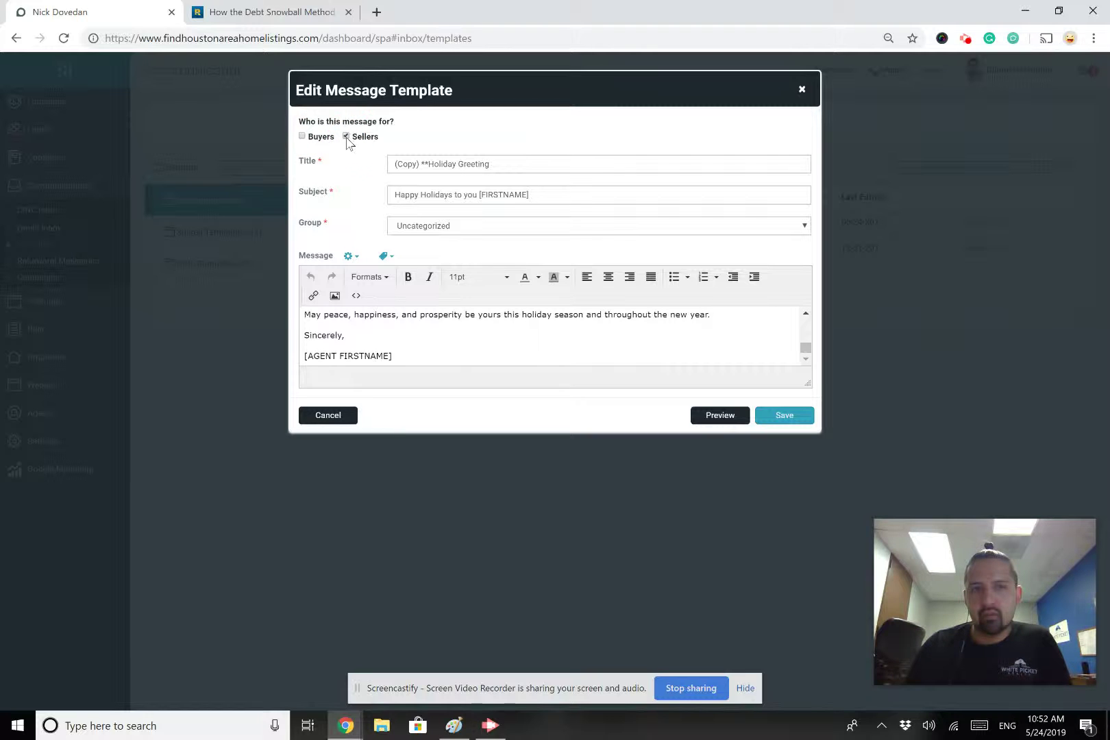
click(346, 137)
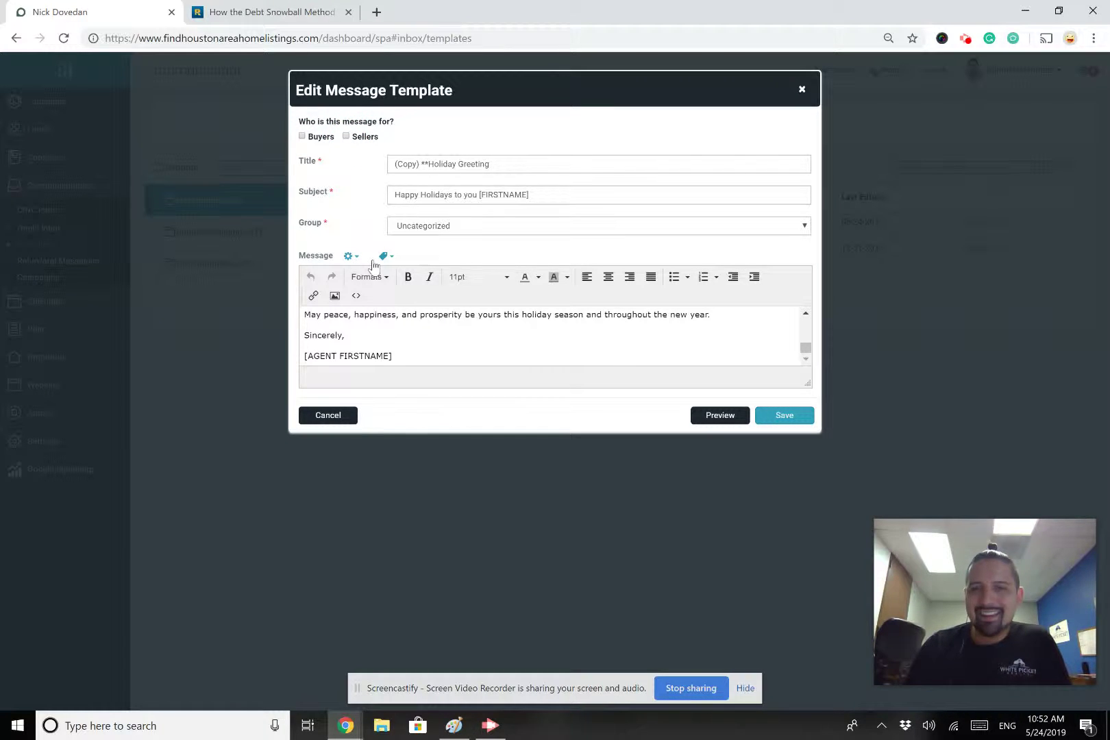
- Preview the holiday greeting copy, send a test email from the preview, and close it
click(719, 415)
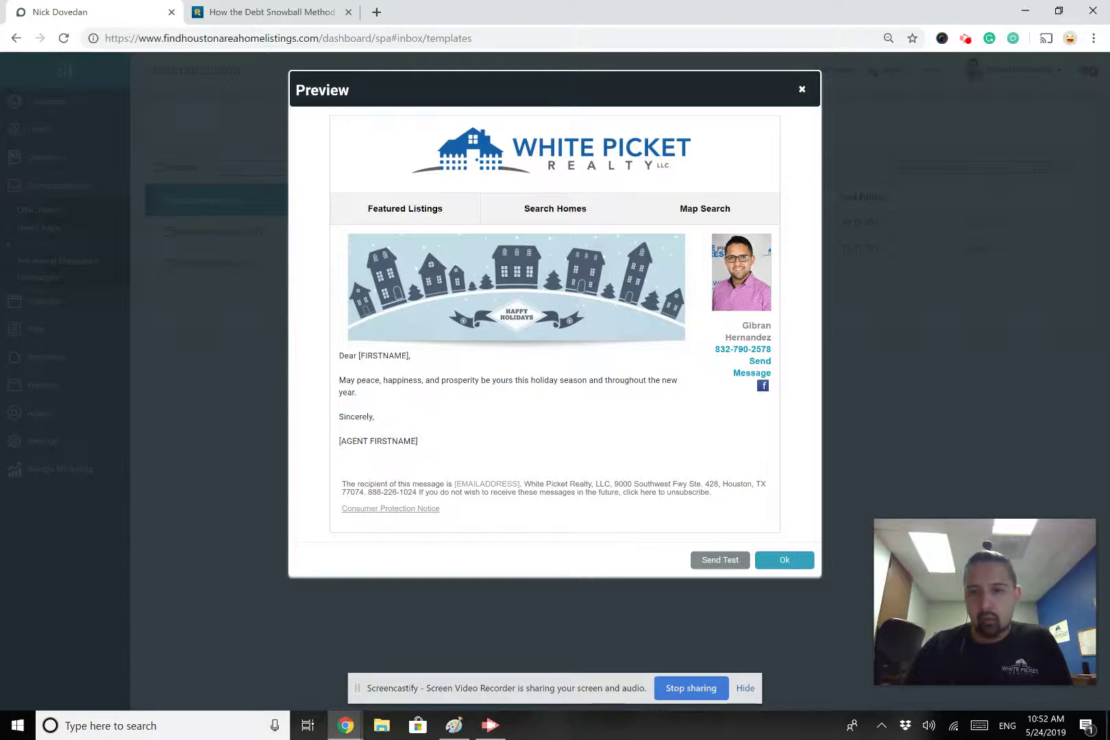
click(716, 560)
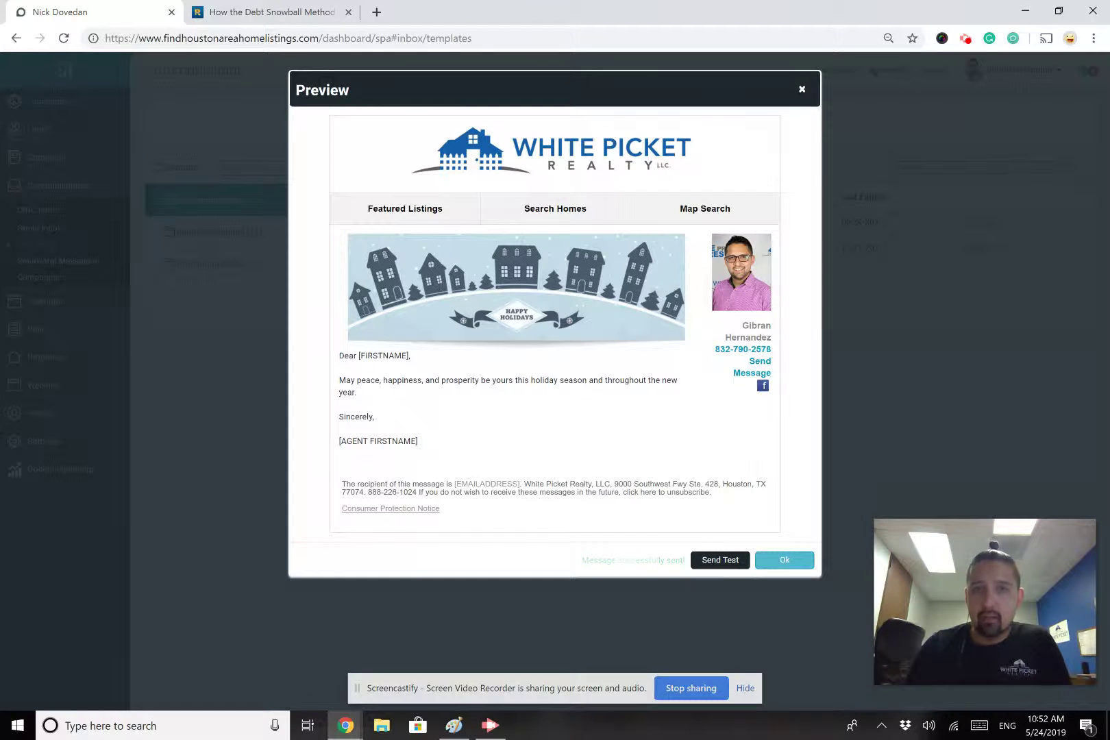
click(785, 560)
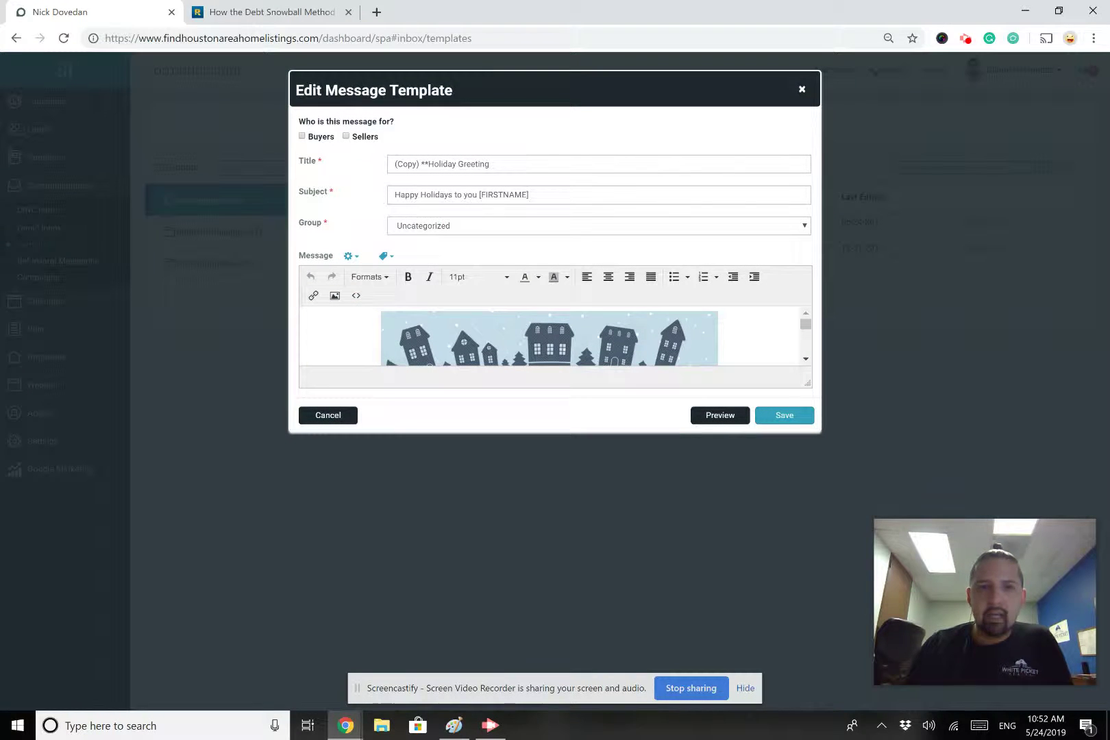
- Look over the copy's group choices, title and subject, then close the editor without saving
click(610, 225)
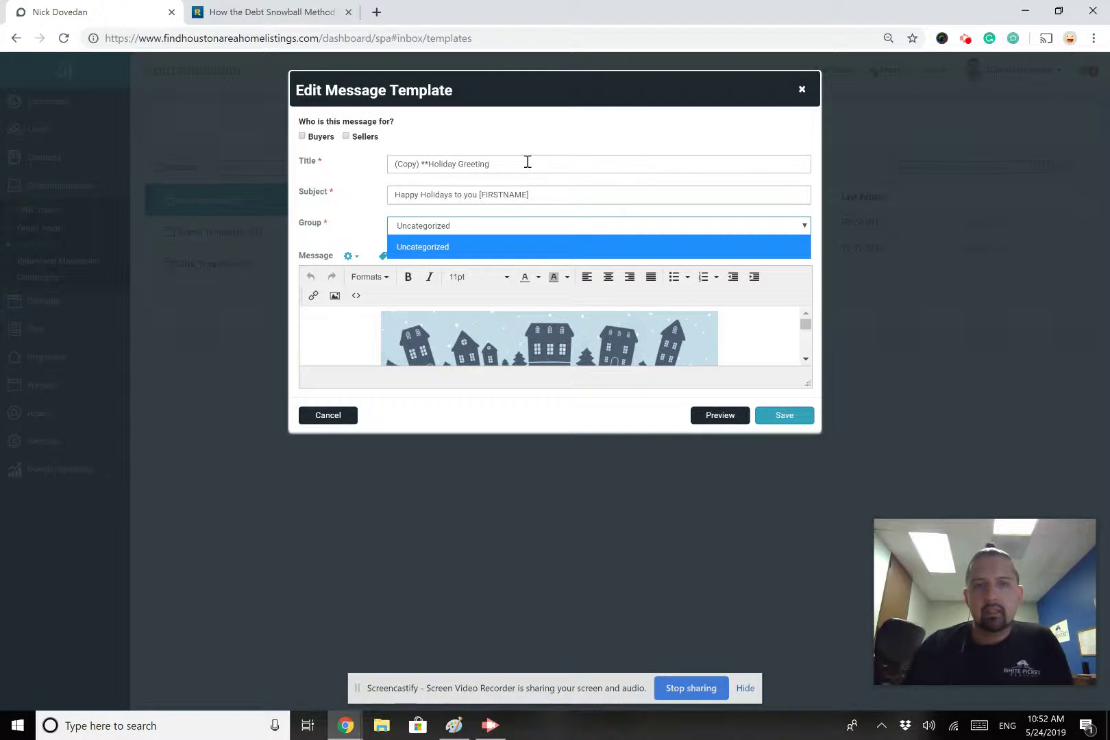
click(537, 119)
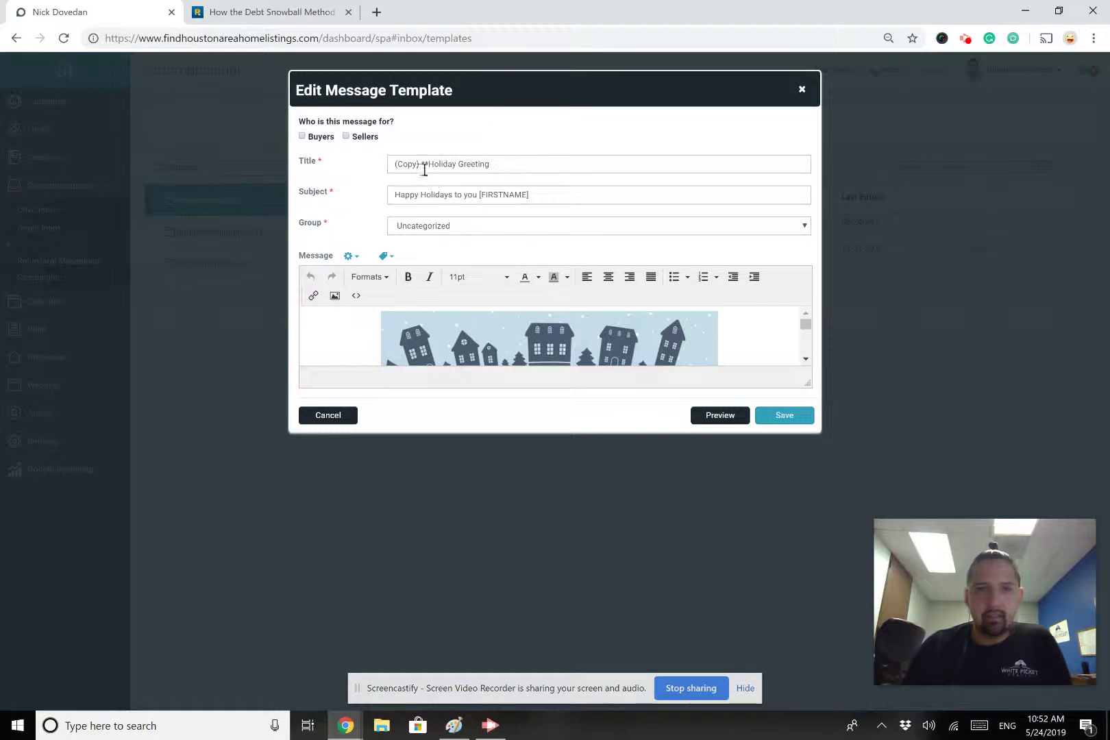
drag(428, 163, 396, 165)
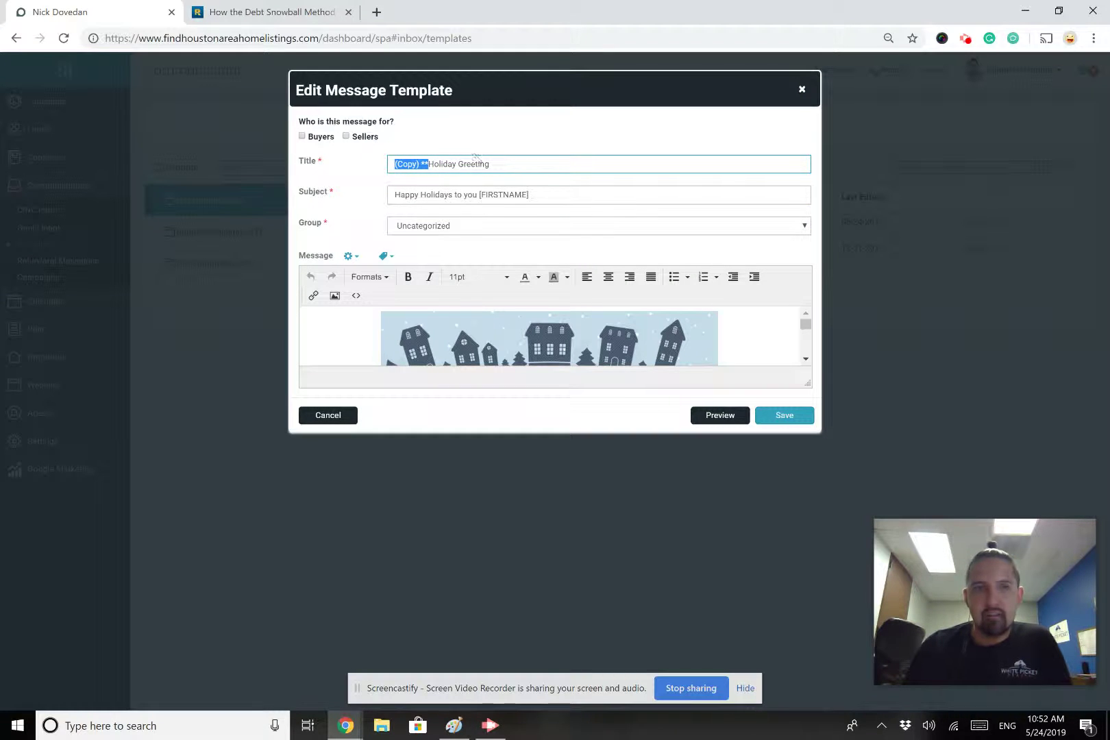
click(482, 234)
click(353, 191)
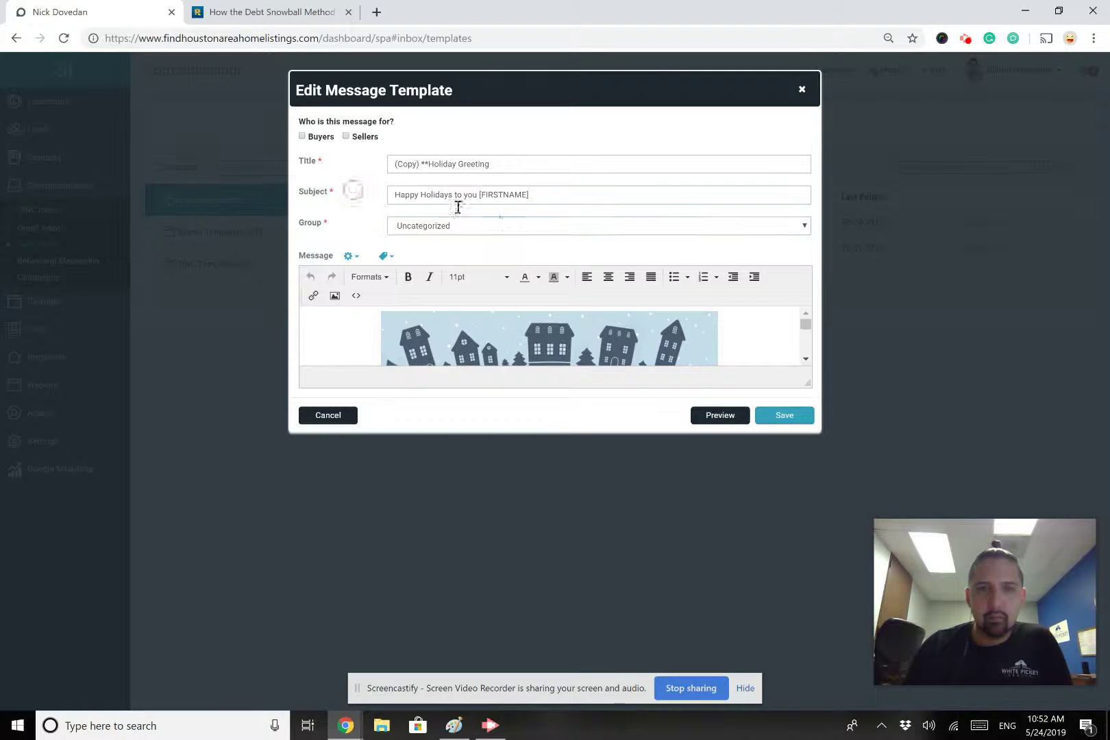
mouse_move(543, 189)
mouse_down()
mouse_move(513, 193)
mouse_move(550, 196)
mouse_up()
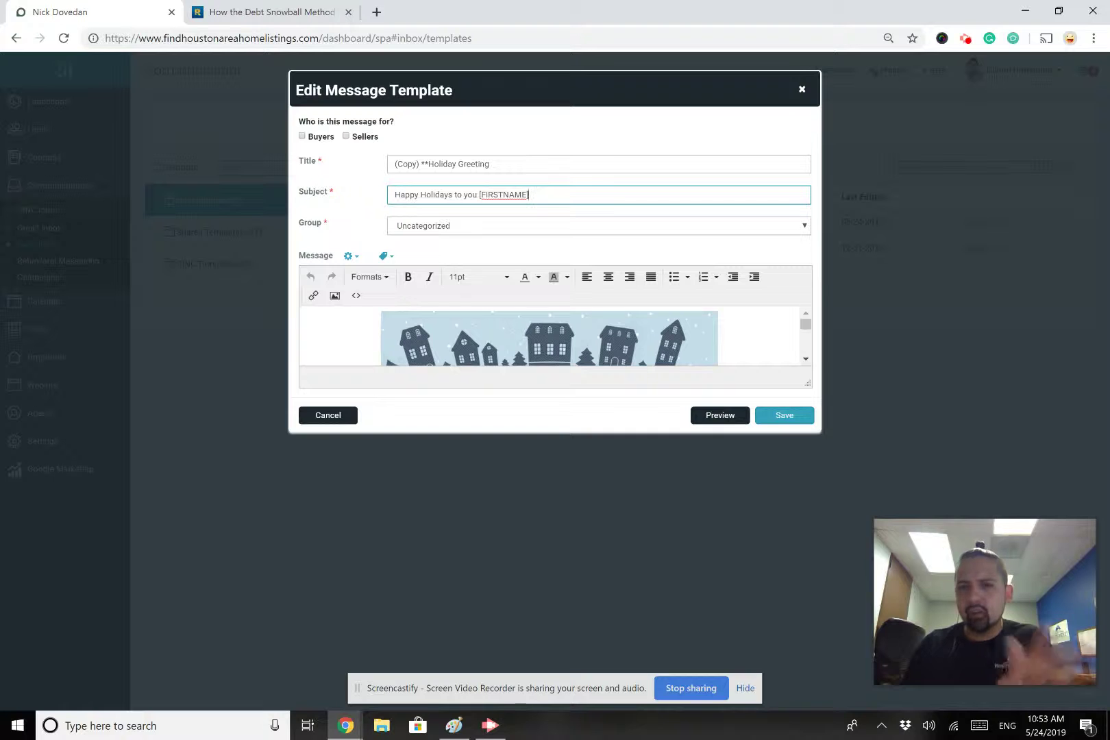
click(802, 89)
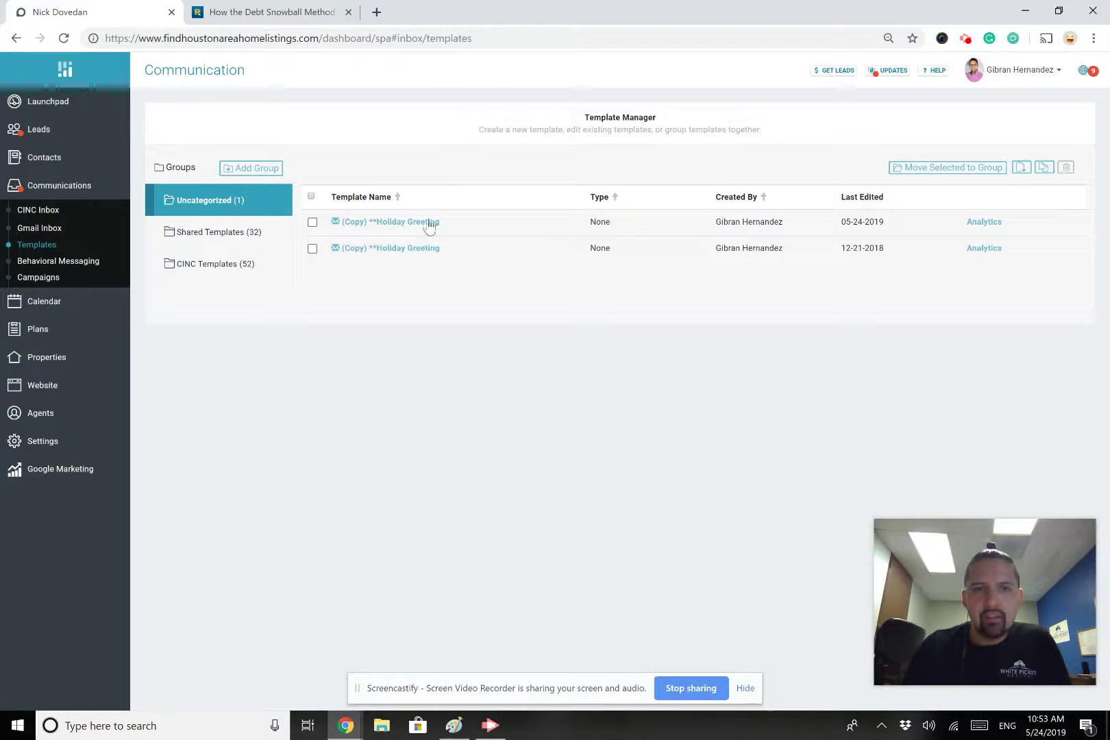
- On the Leads Dashboard, show Only My Leads and remove the Keywords filter, listing 138 leads
click(46, 131)
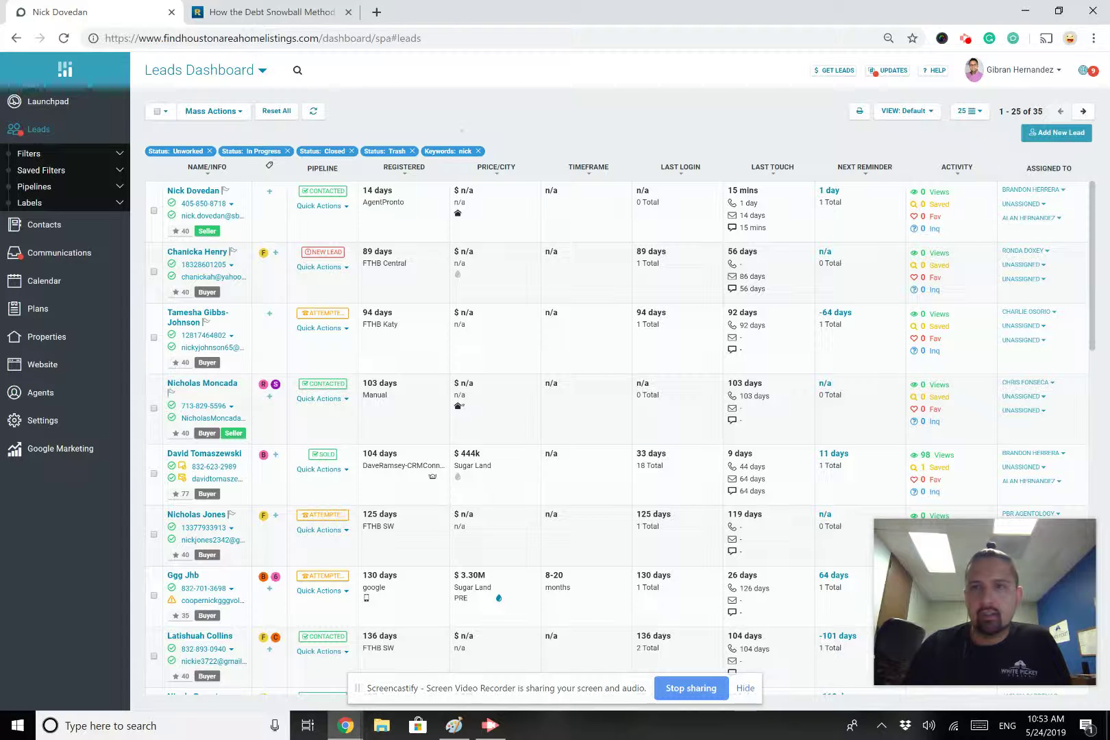
click(905, 111)
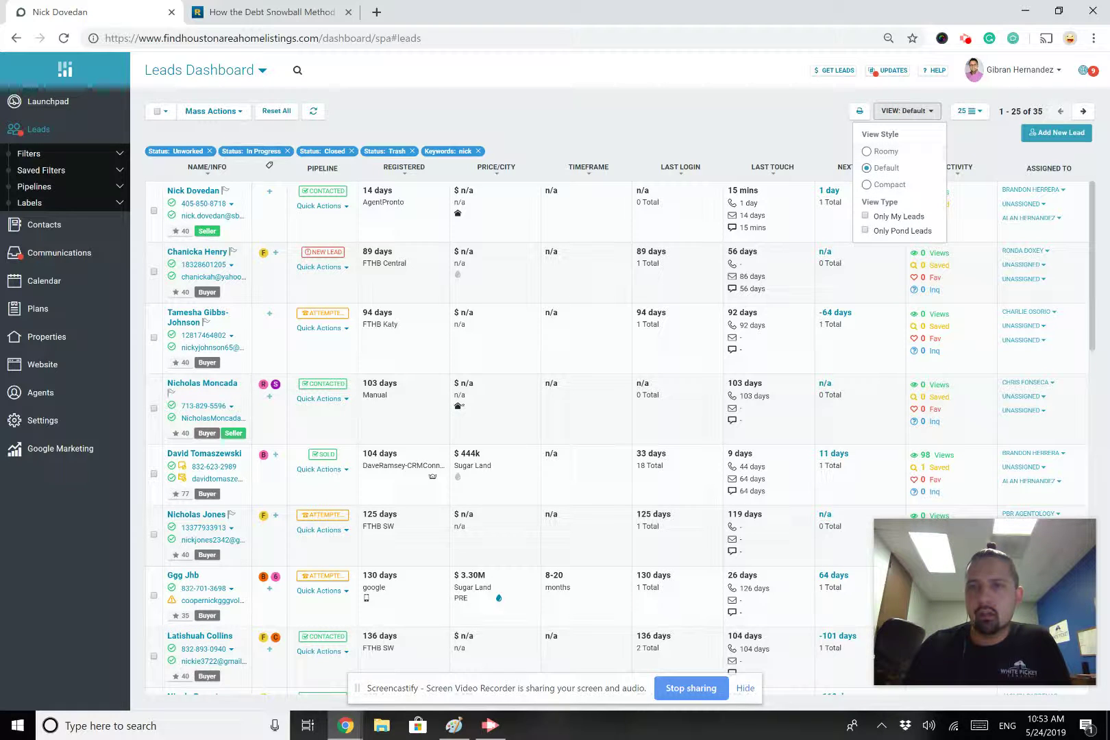
click(898, 216)
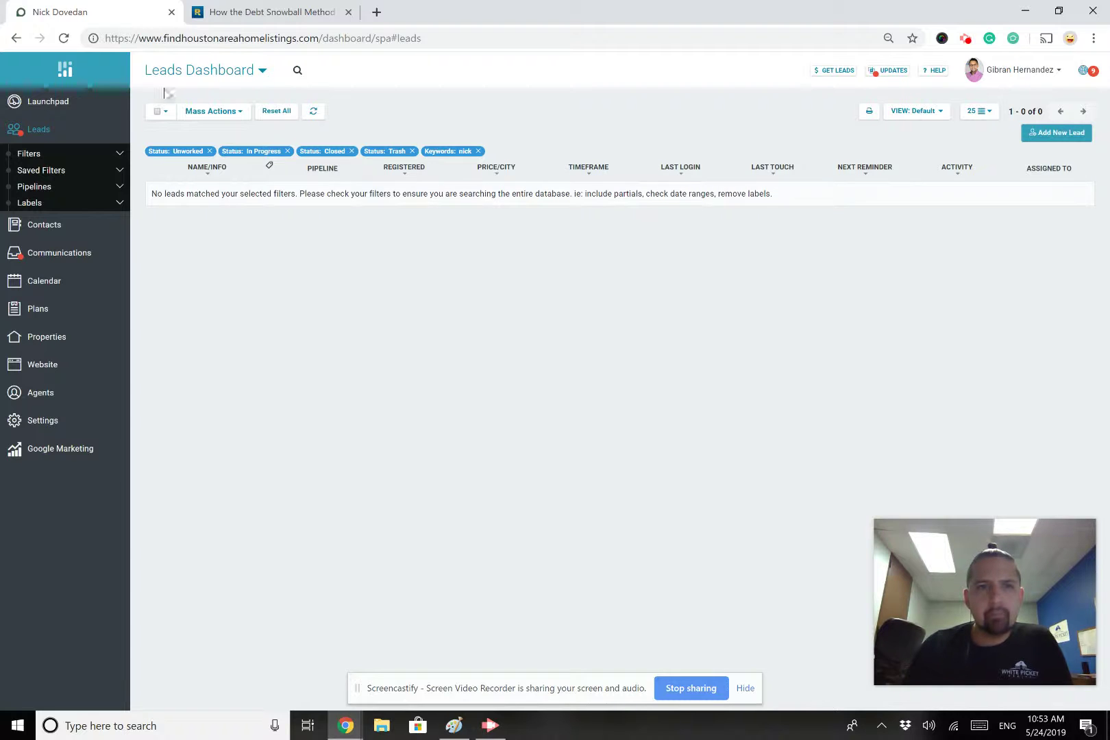
click(478, 151)
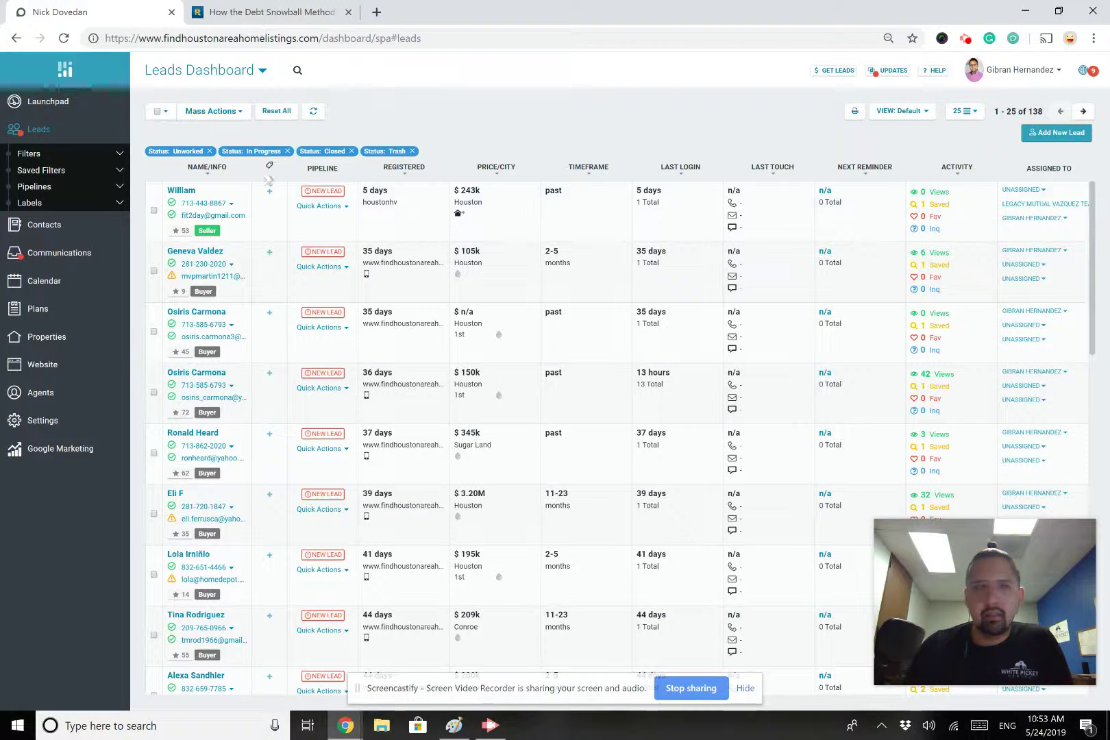
click(154, 210)
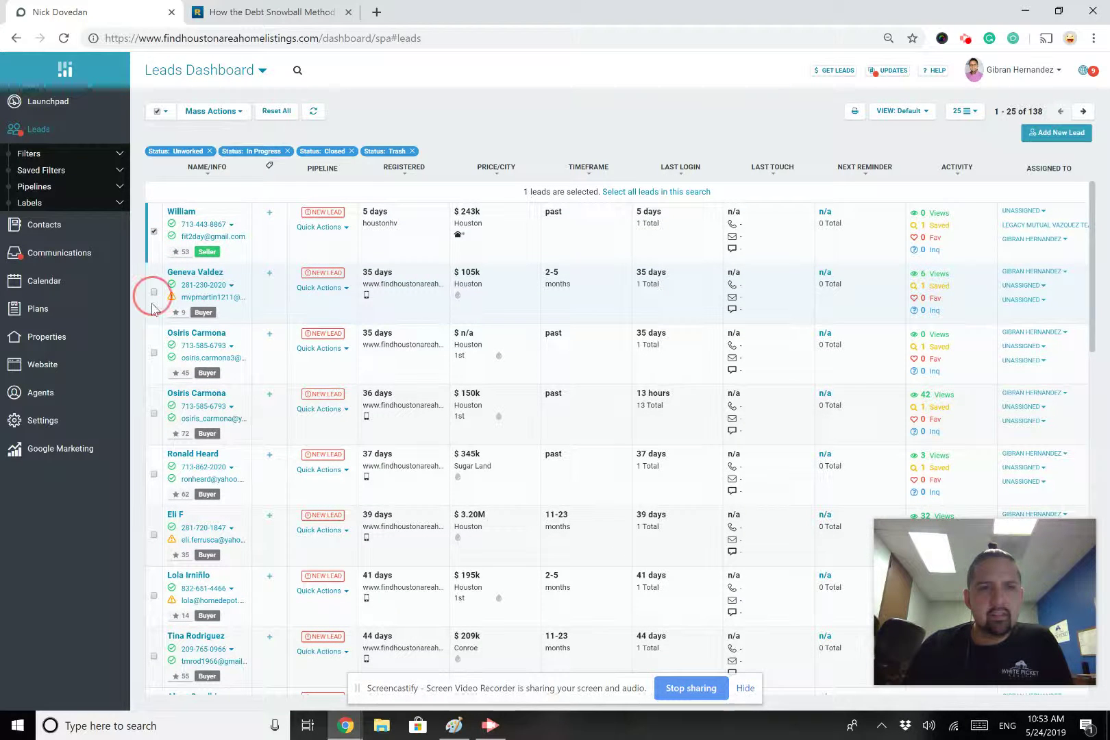
- Tick several leads individually down the list, then clear them all with the master checkbox
click(154, 292)
click(153, 352)
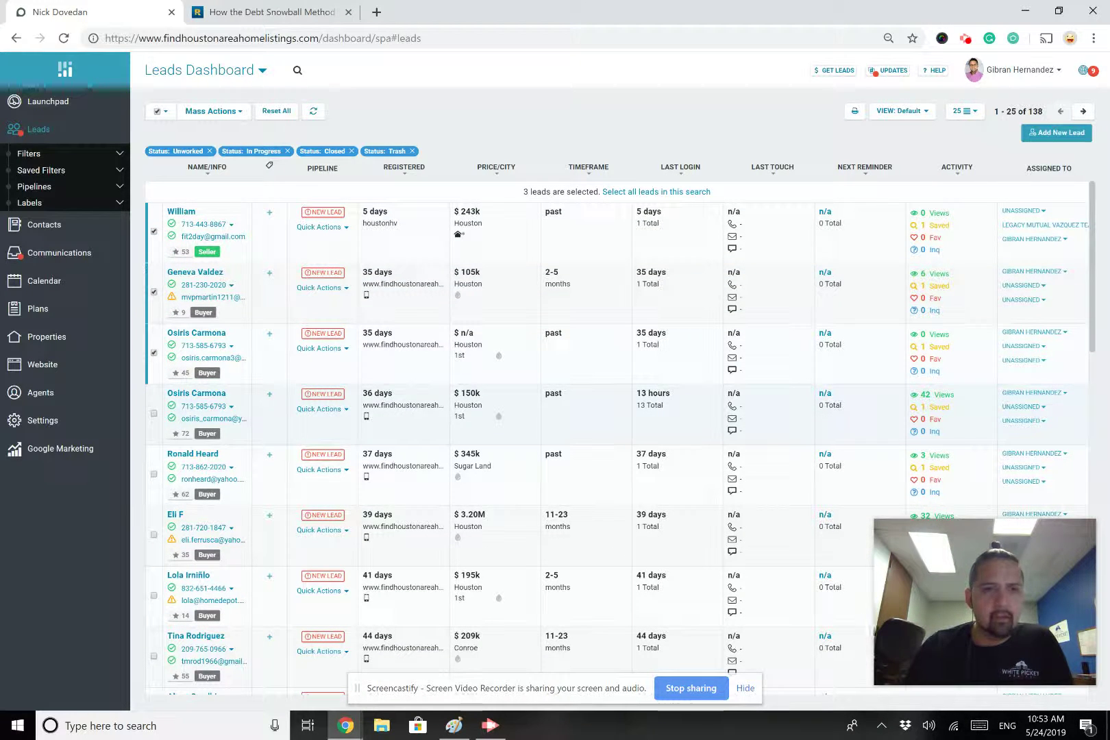
click(153, 413)
click(153, 473)
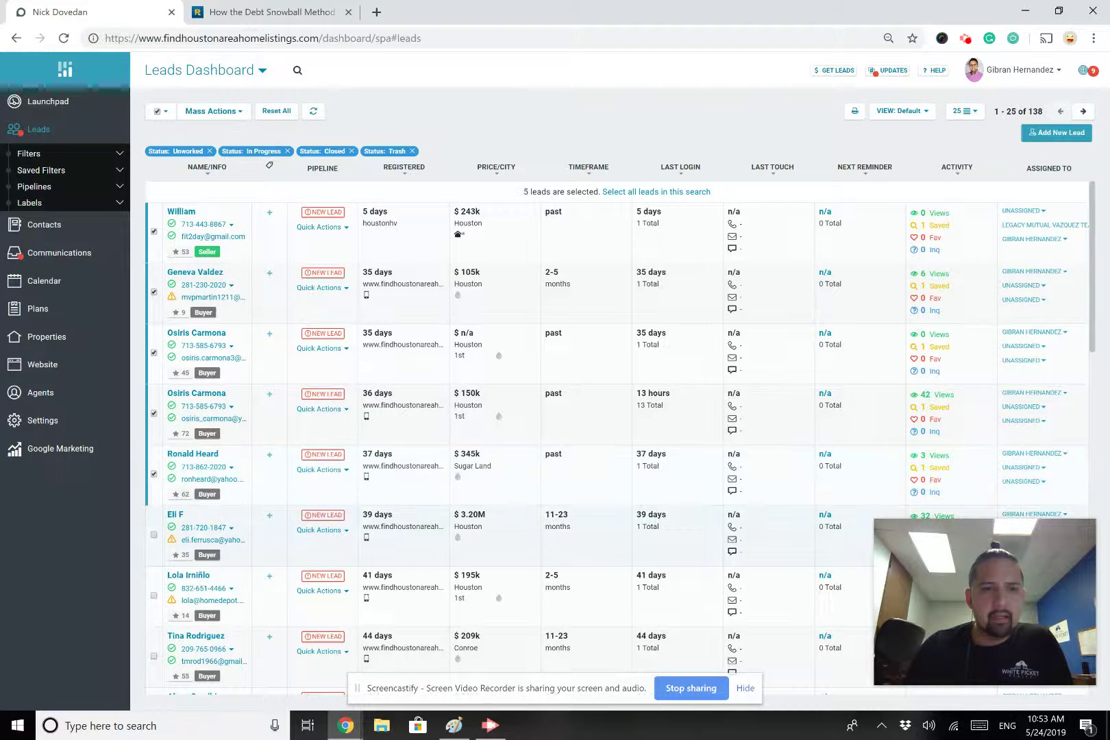
click(153, 535)
scroll(153, 535, down, 3)
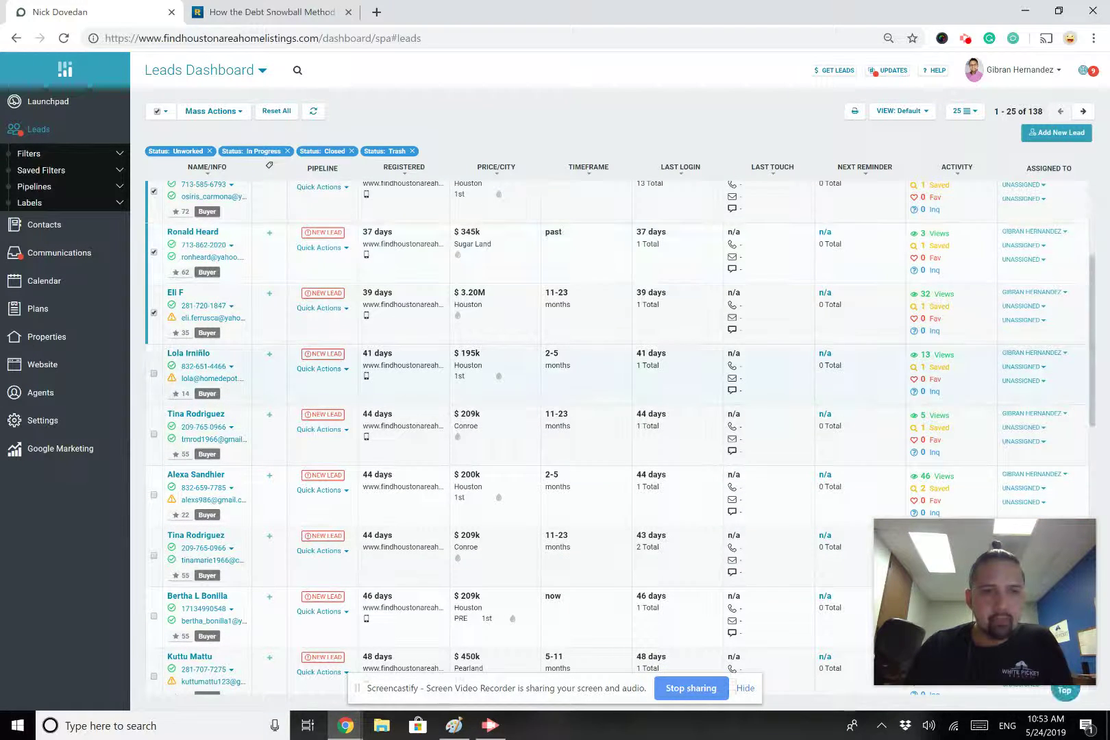
click(154, 374)
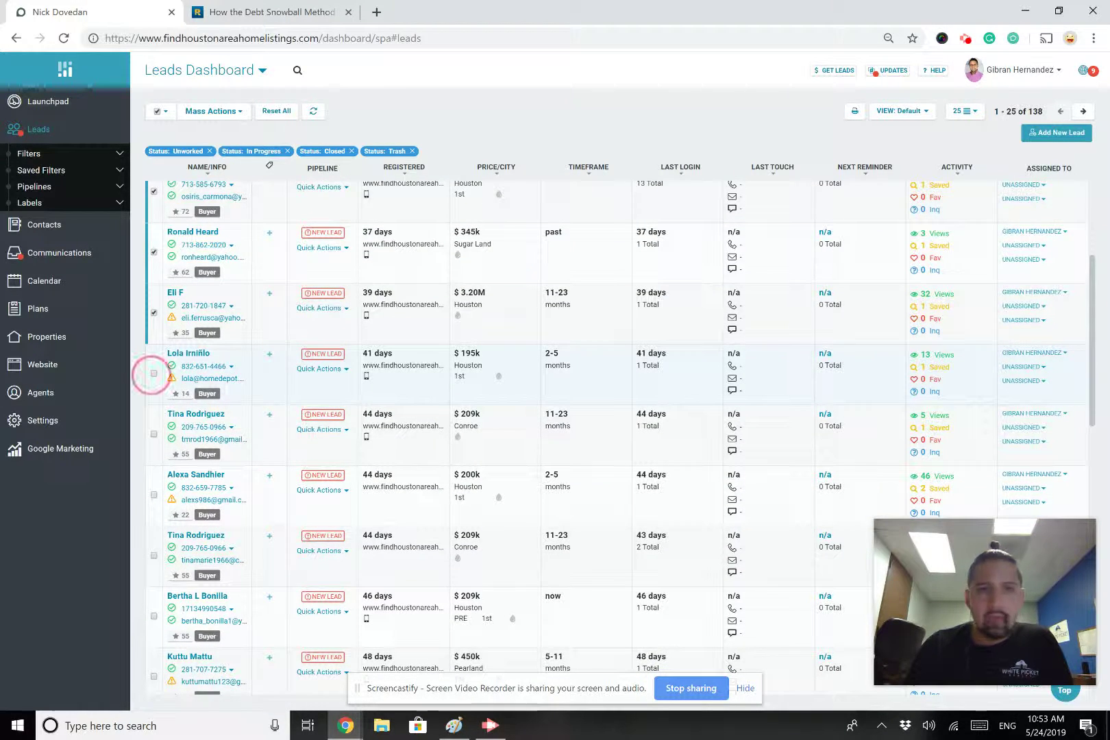
click(159, 111)
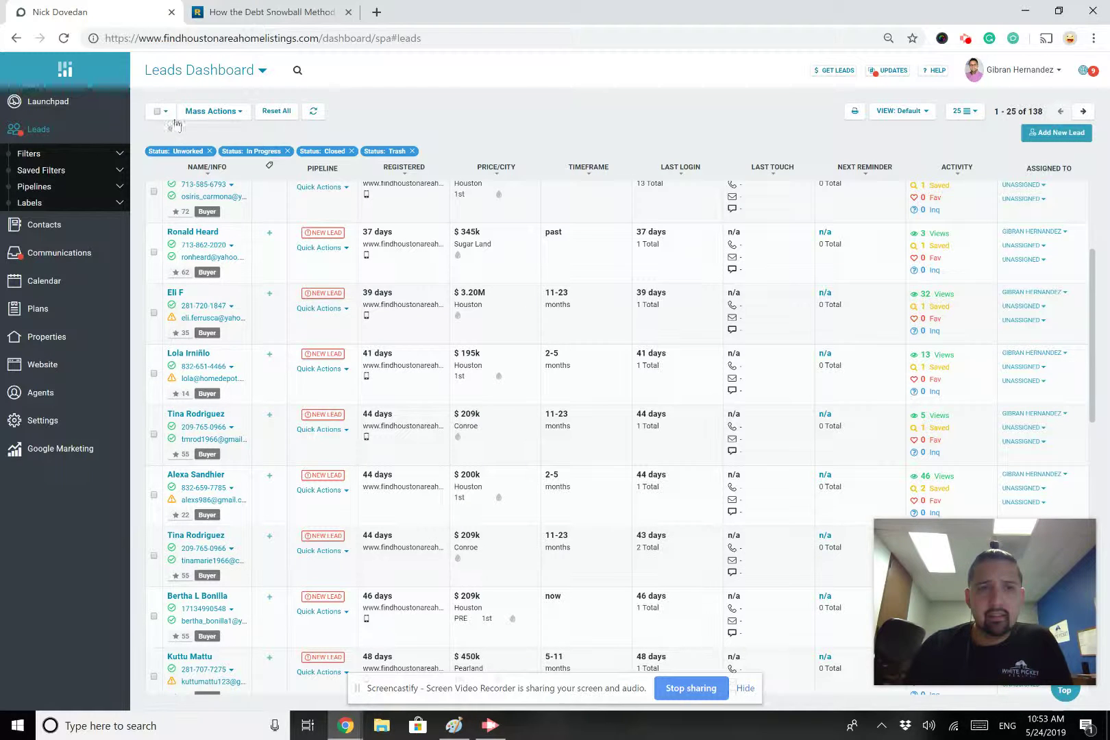
- Select all 25 leads on the current page through the select-all caret's Current Page option
click(164, 111)
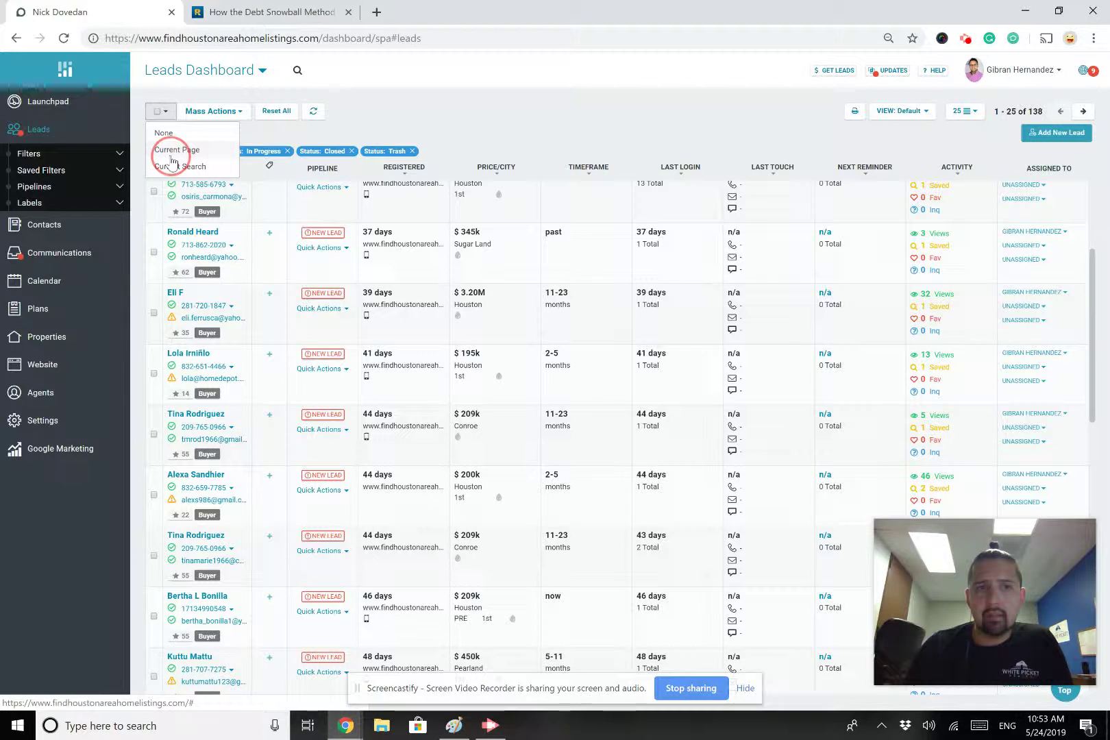
click(173, 151)
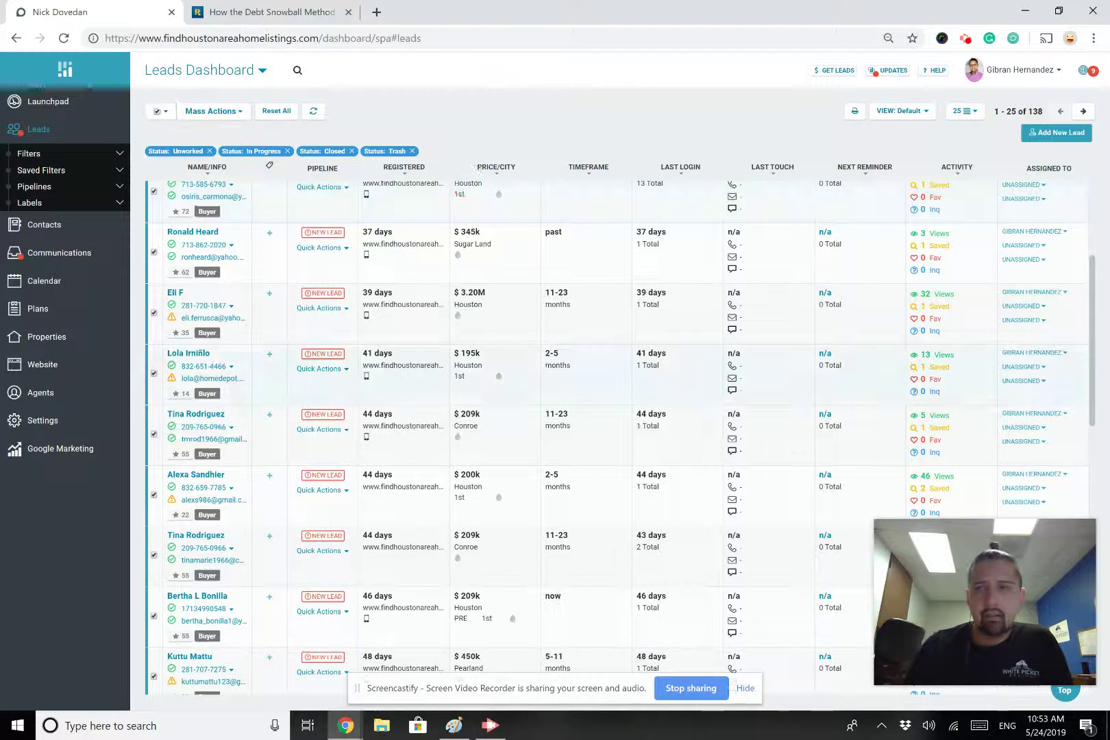
scroll(659, 184, up, 2)
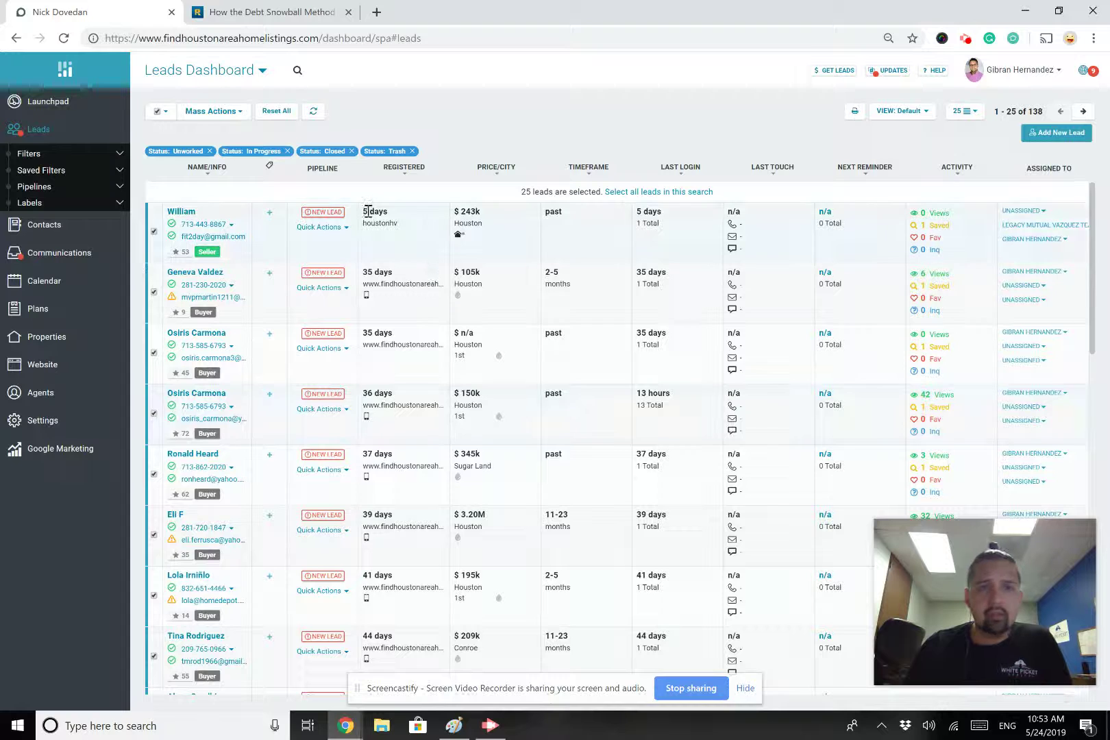
click(213, 110)
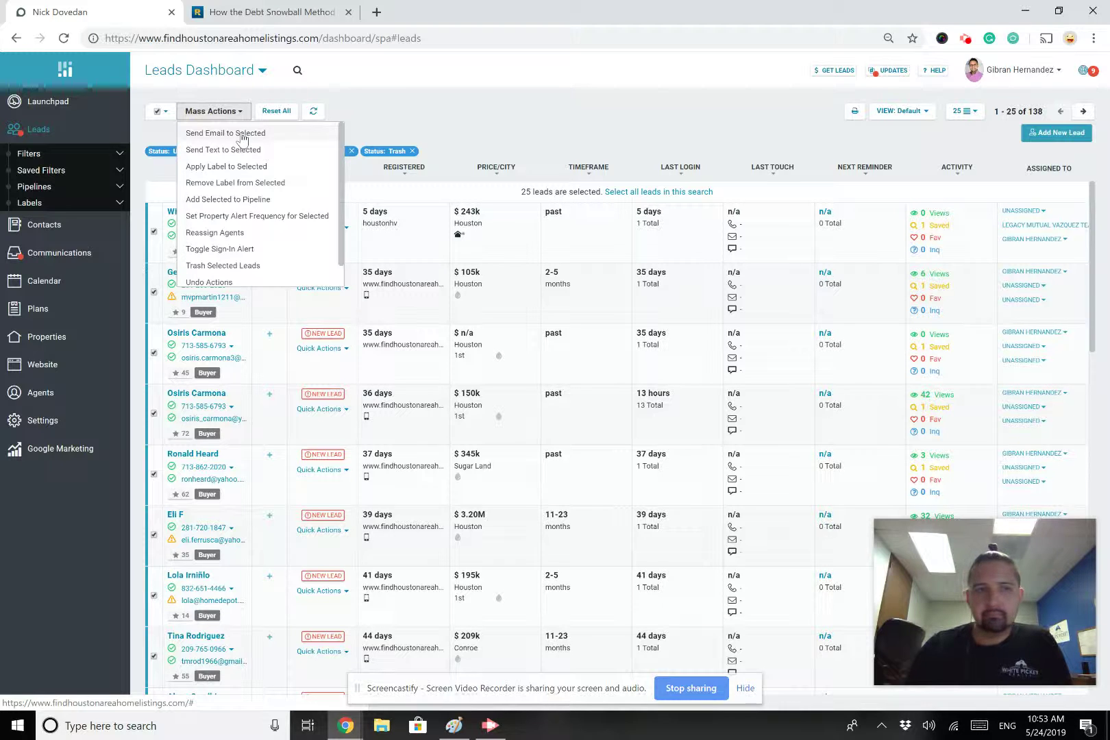
- Start an email to the 25 selected leads and load the (Copy) **Holiday Greeting template into it
click(243, 135)
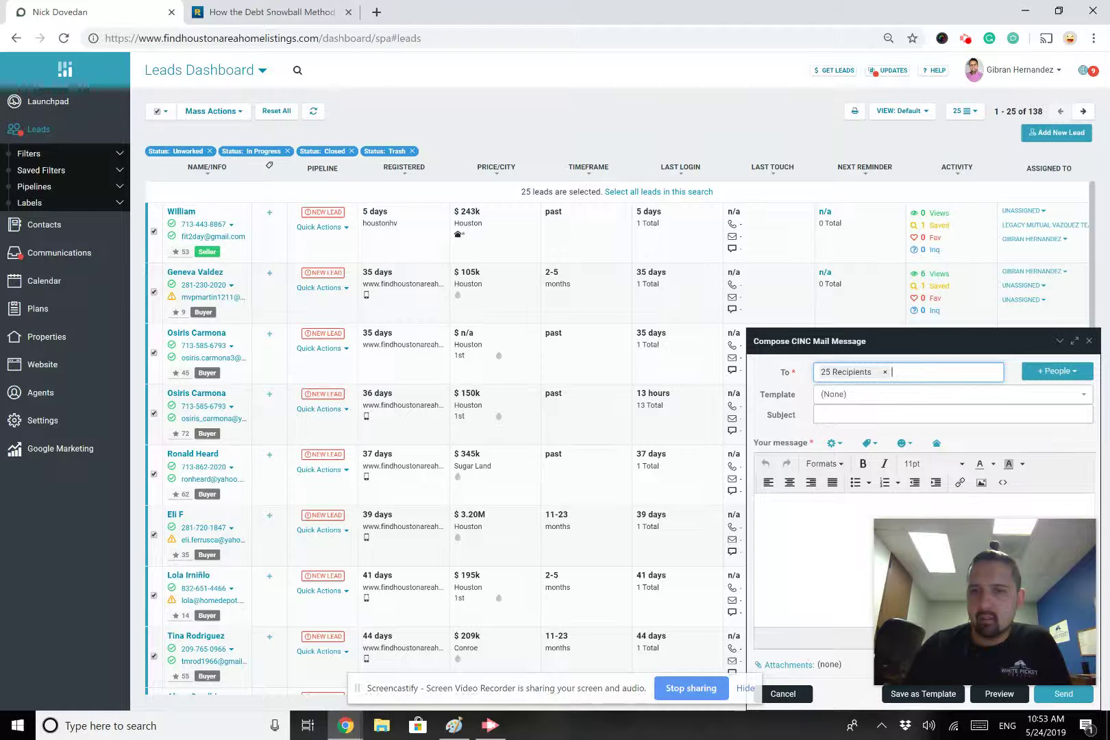
click(952, 394)
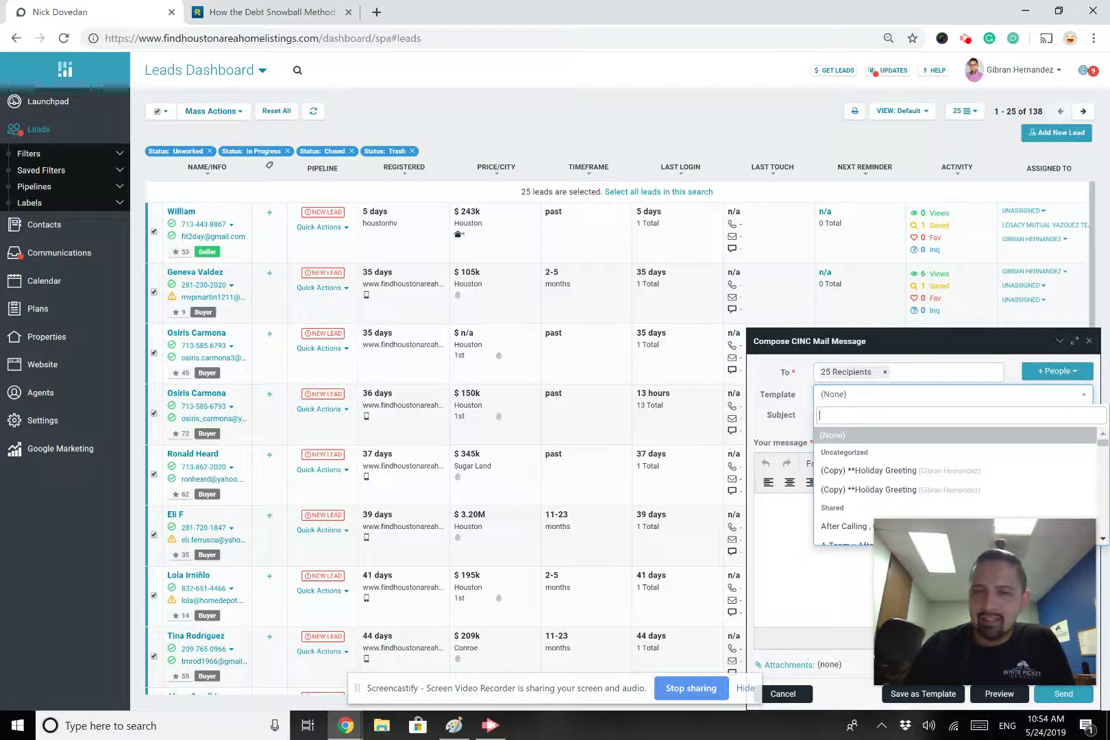
click(850, 471)
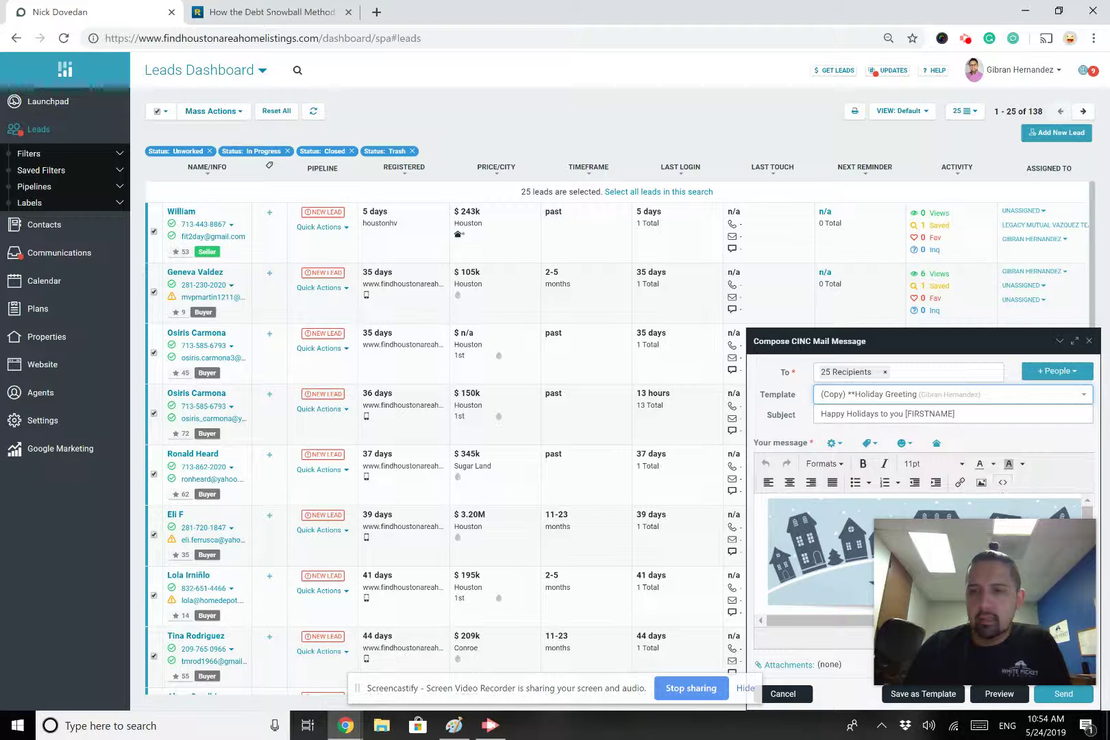
drag(908, 322, 1076, 548)
click(1081, 533)
scroll(918, 555, down, 3)
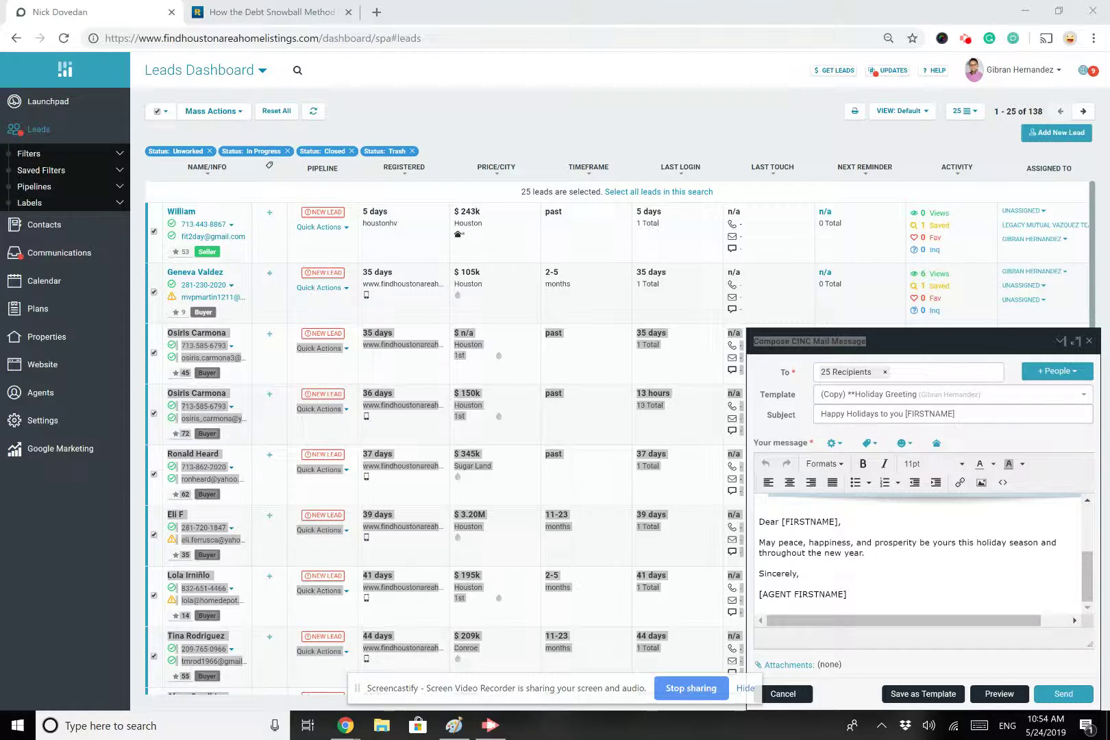
scroll(918, 555, up, 3)
scroll(918, 555, down, 3)
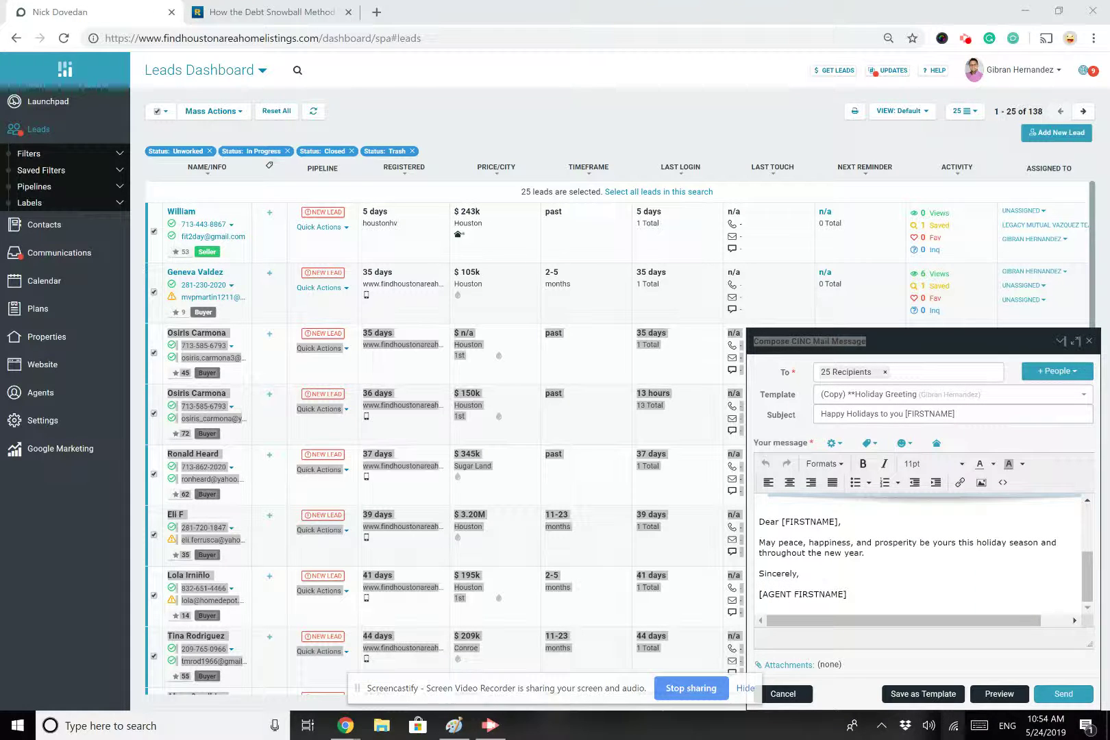
click(999, 693)
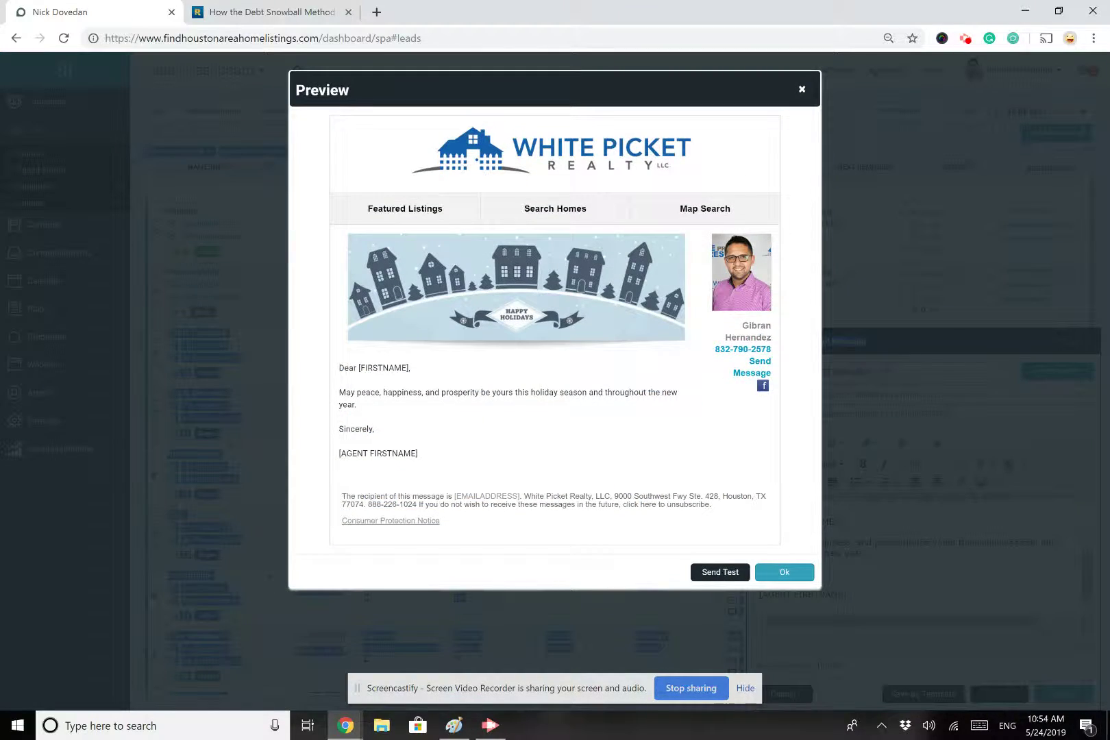
click(801, 90)
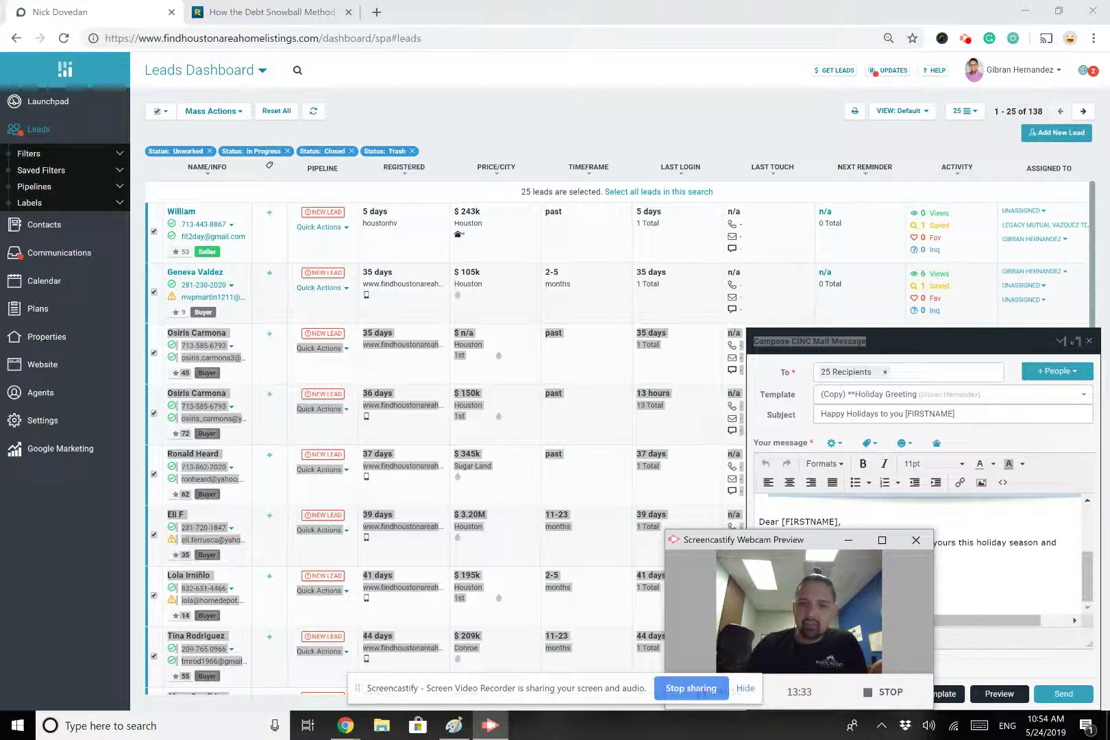
drag(754, 540, 920, 534)
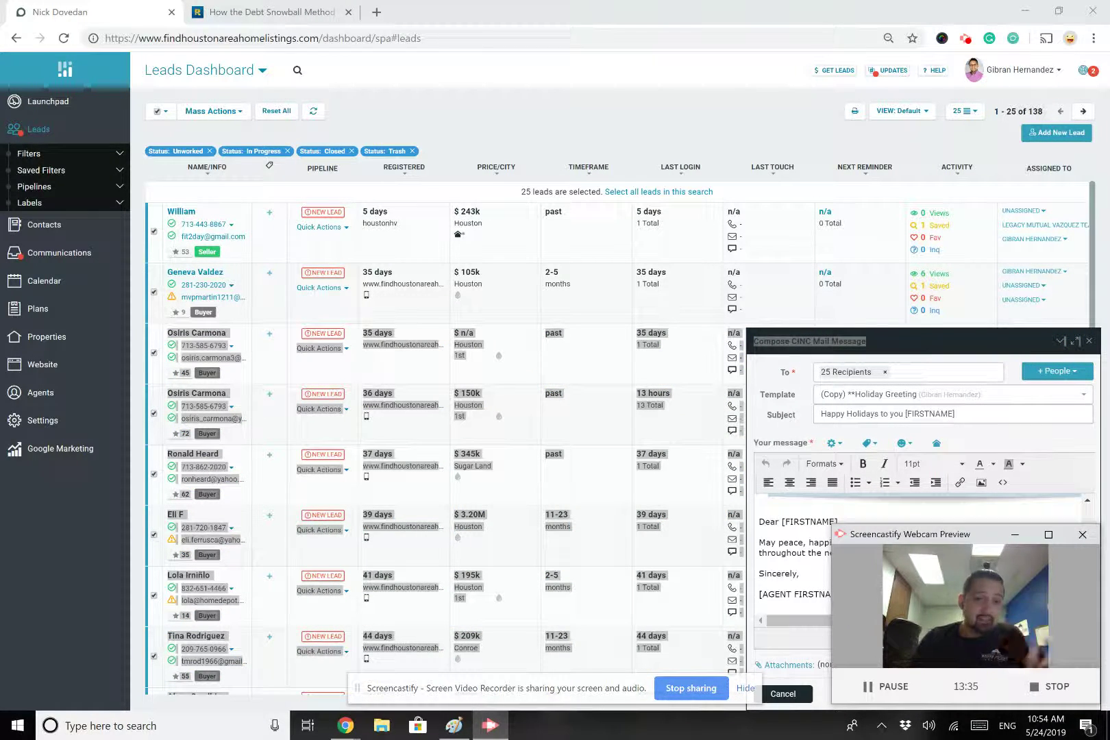